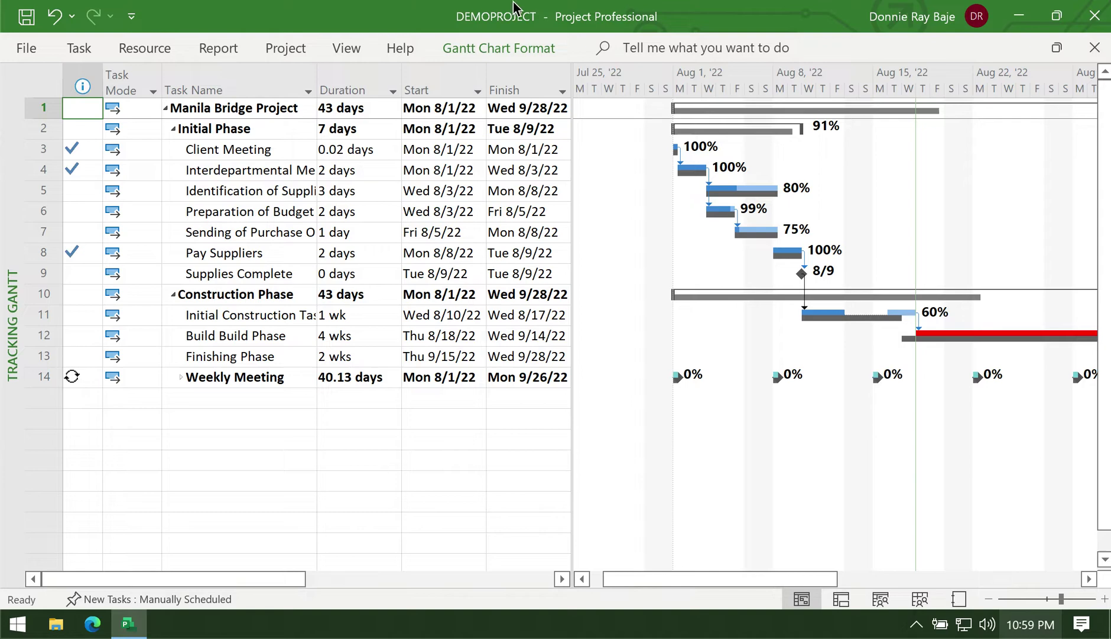
Step: Save the DEMOPROJECT file with the Quick Access Toolbar Save icon
left_click(26, 17)
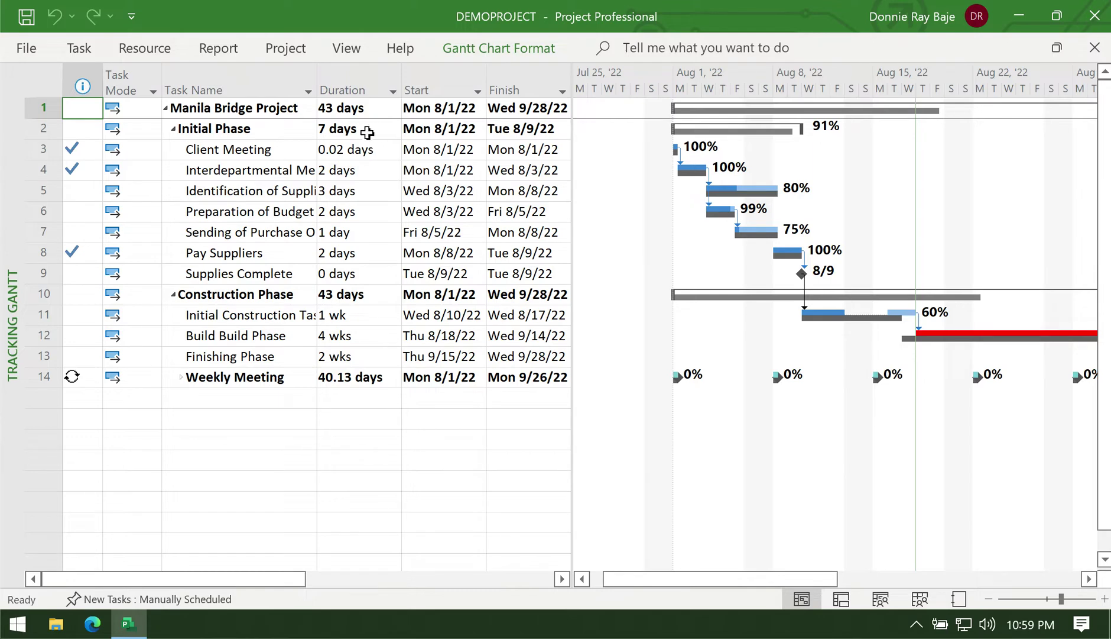
Step: Apply the Late Tasks filter so the Tracking Gantt shows only late tasks and summary rows
left_click(77, 54)
left_click(55, 88)
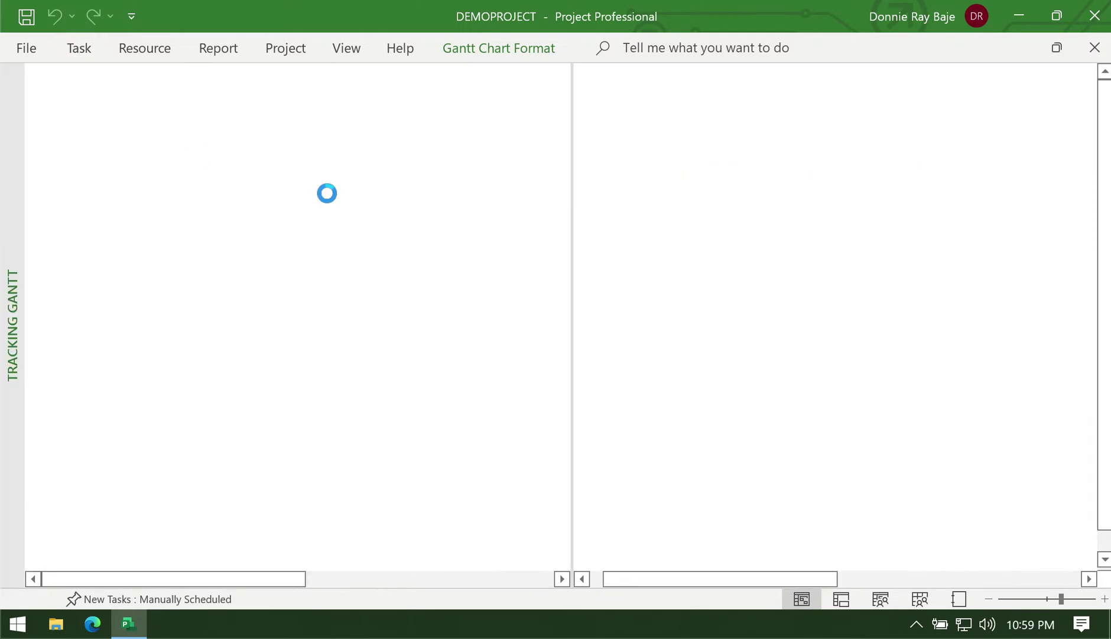
left_click(465, 211)
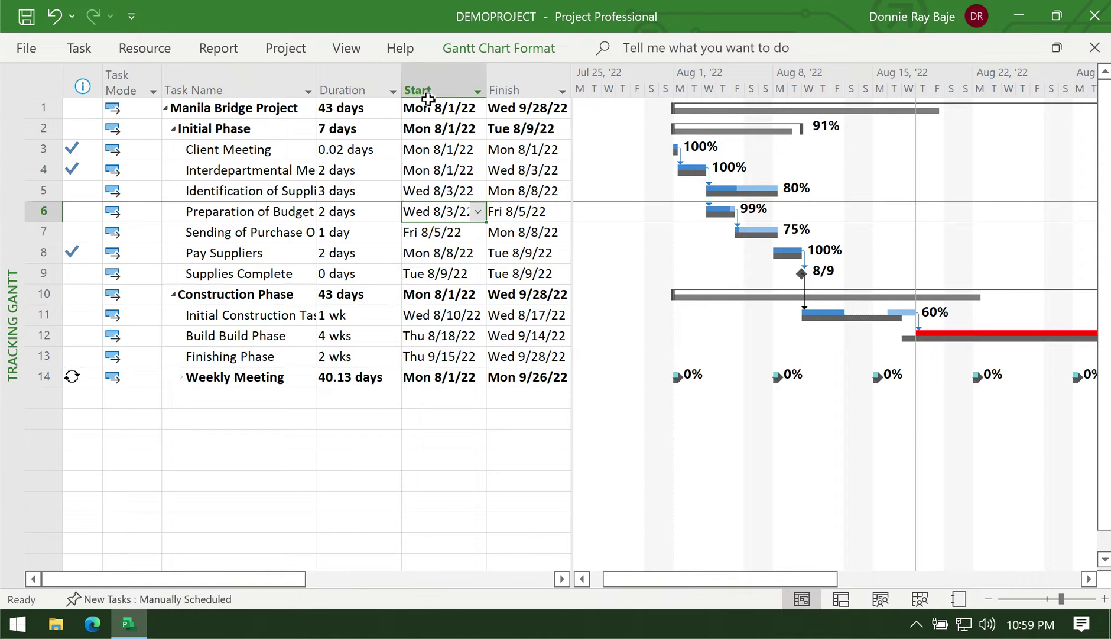
left_click(365, 54)
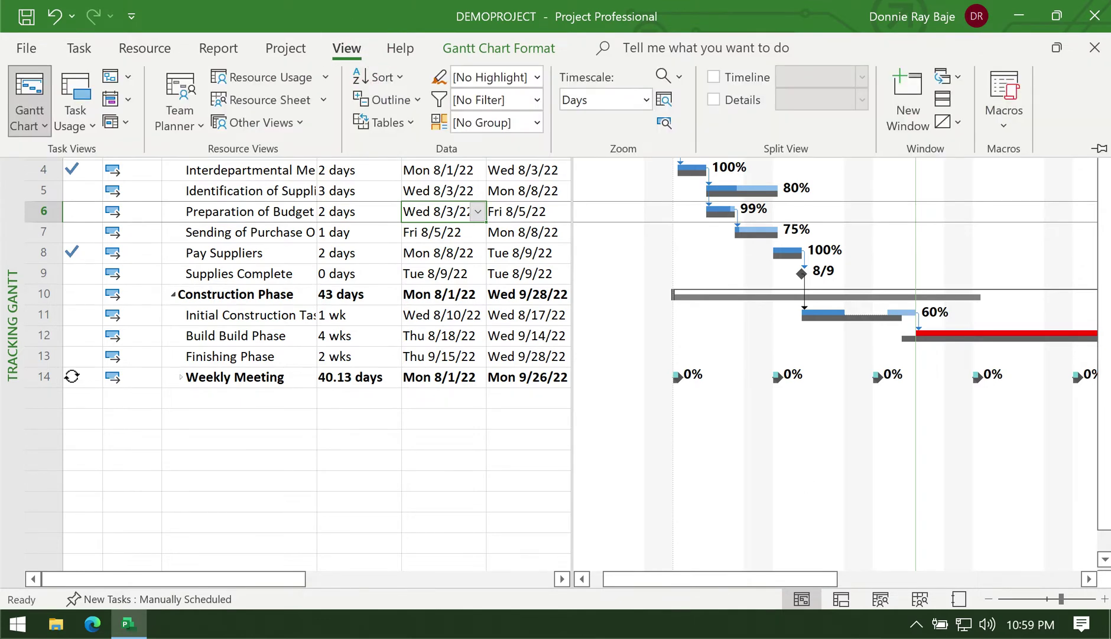
left_click(851, 558)
mouse_move(552, 61)
left_mouse_down()
mouse_move(360, 56)
mouse_move(349, 133)
mouse_move(448, 155)
mouse_move(556, 155)
mouse_move(552, 64)
left_mouse_up()
left_click(537, 99)
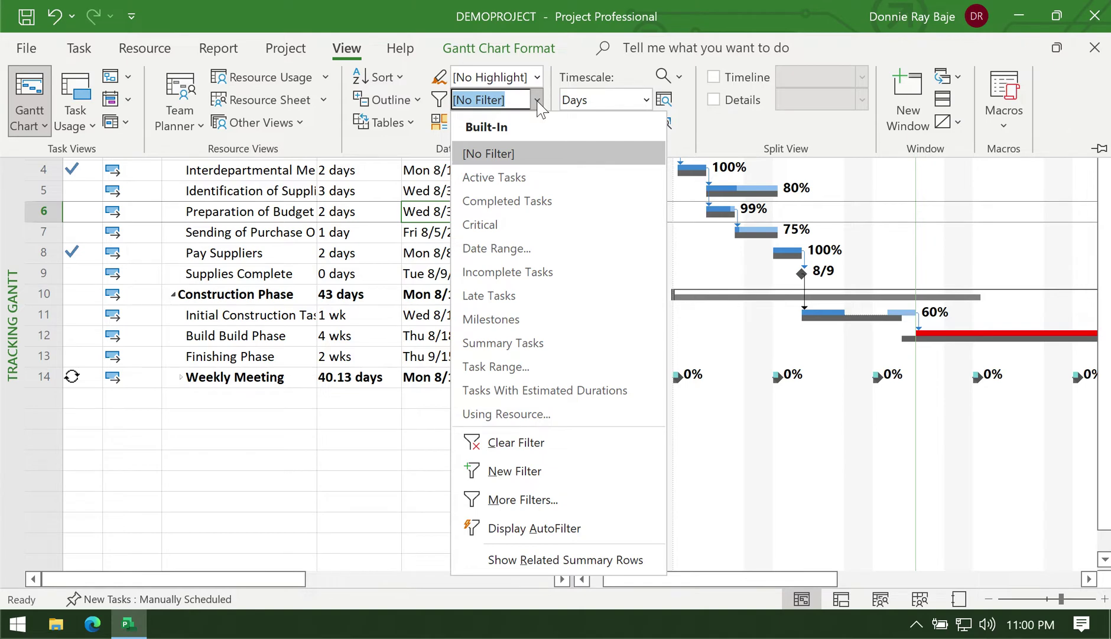
left_click(514, 299)
left_click(513, 305)
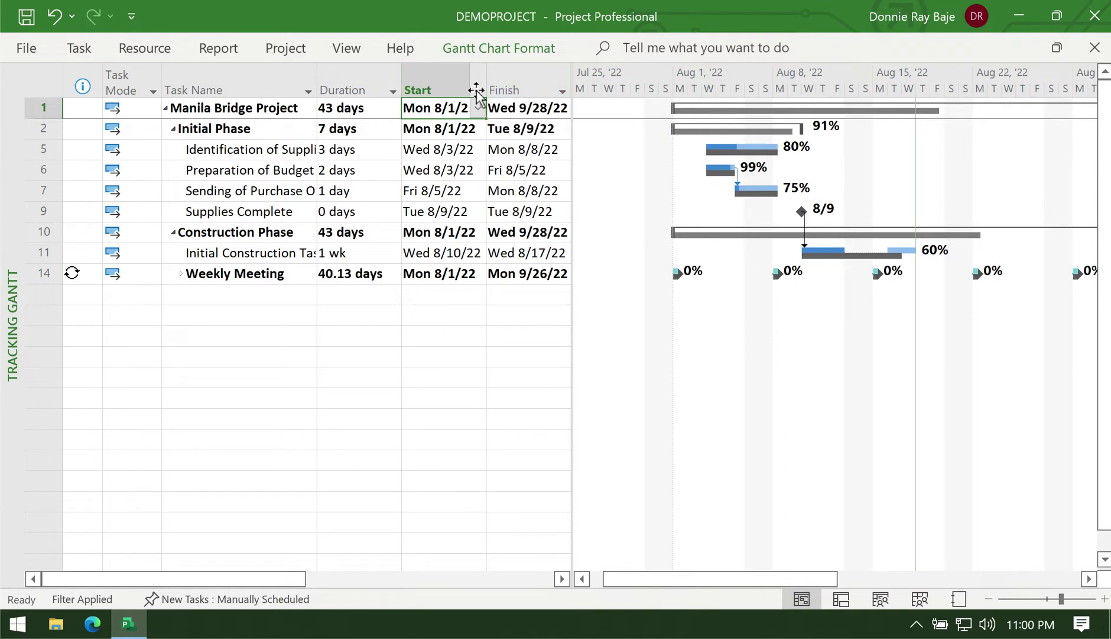
Step: Preview the Active Tasks filter, then the Completed Tasks filter
left_click(352, 49)
left_click(537, 99)
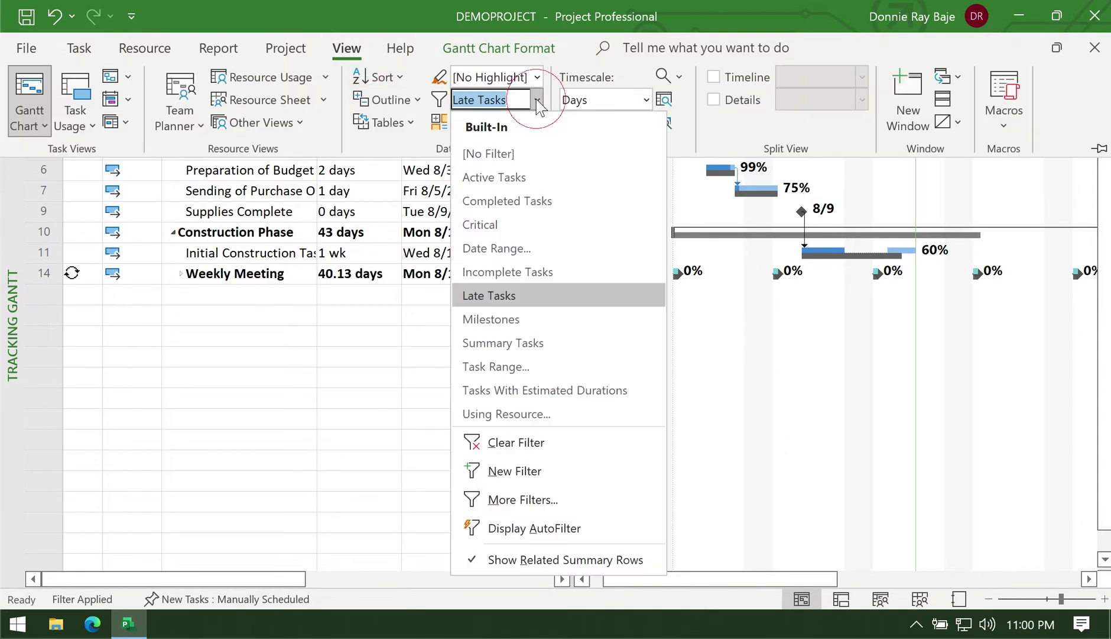
left_click(522, 177)
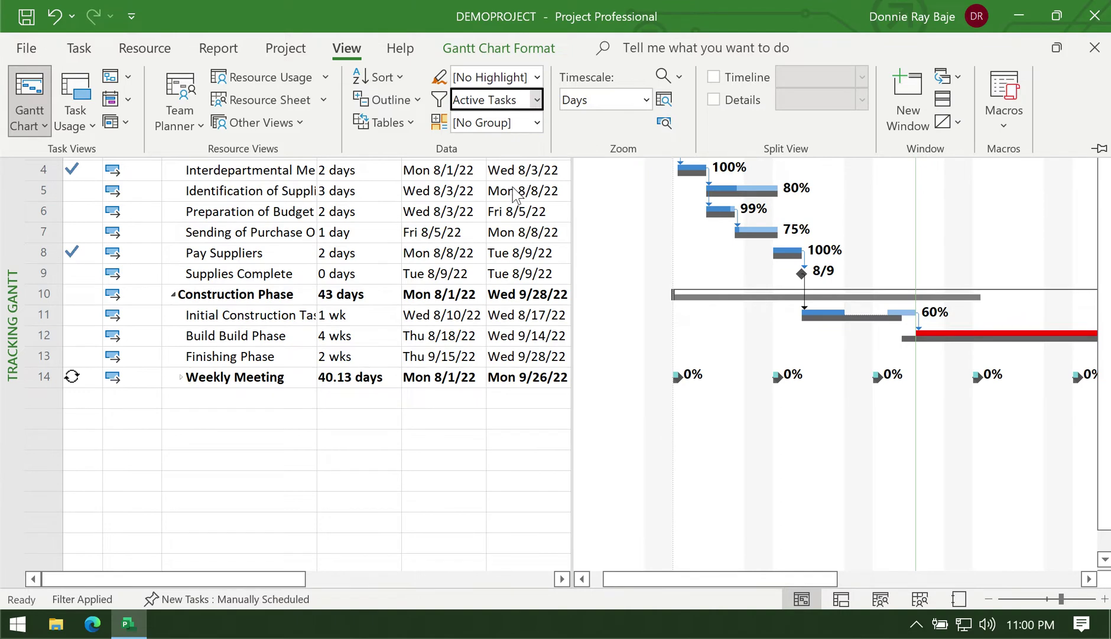
left_click(539, 101)
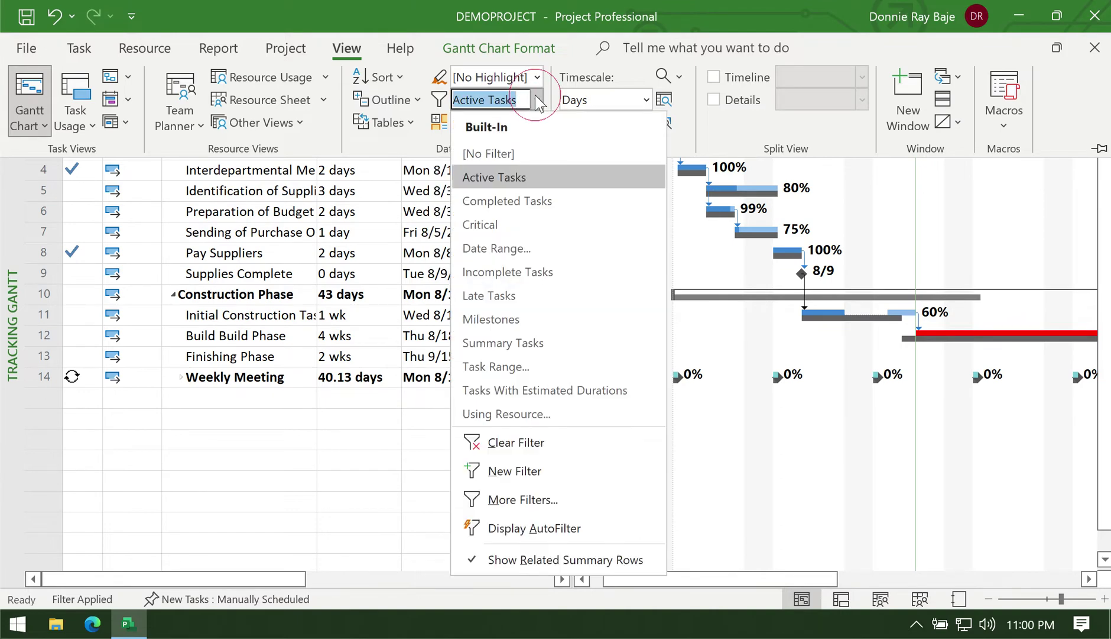
left_click(530, 195)
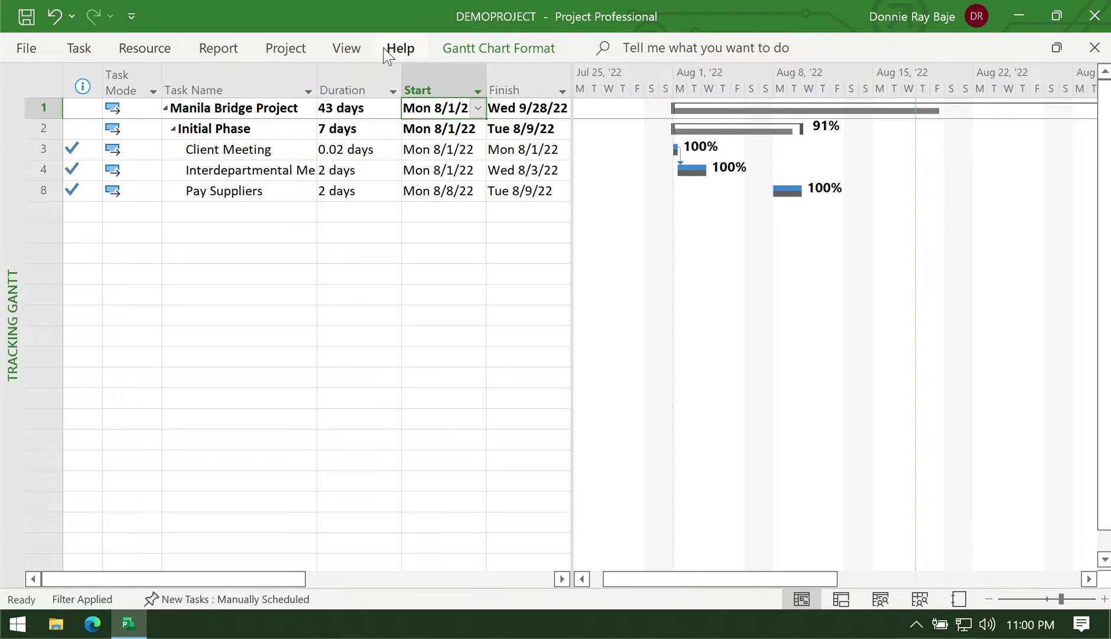
Step: Pin the ribbon, preview the Critical filter, then switch to [No Filter]
left_click(366, 48)
left_click(1099, 149)
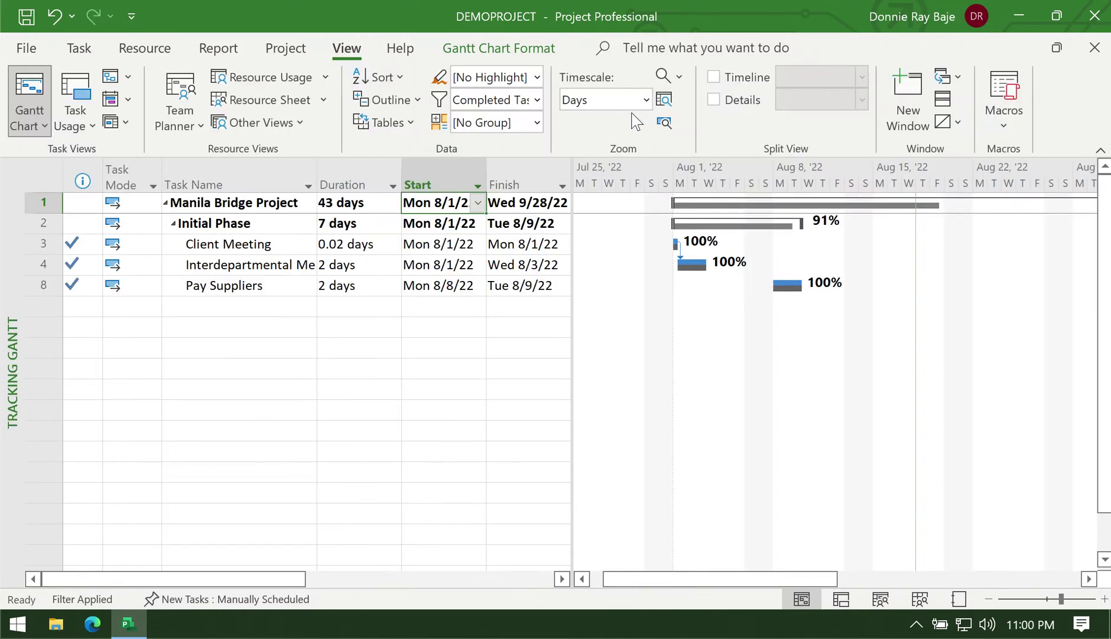
left_click(537, 100)
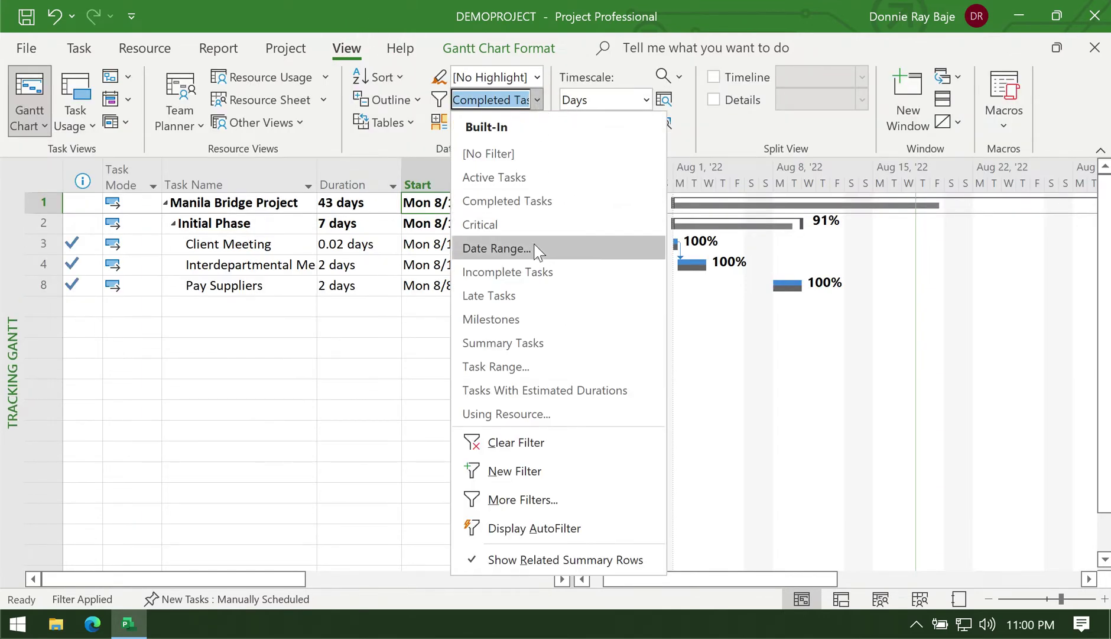
left_click(532, 226)
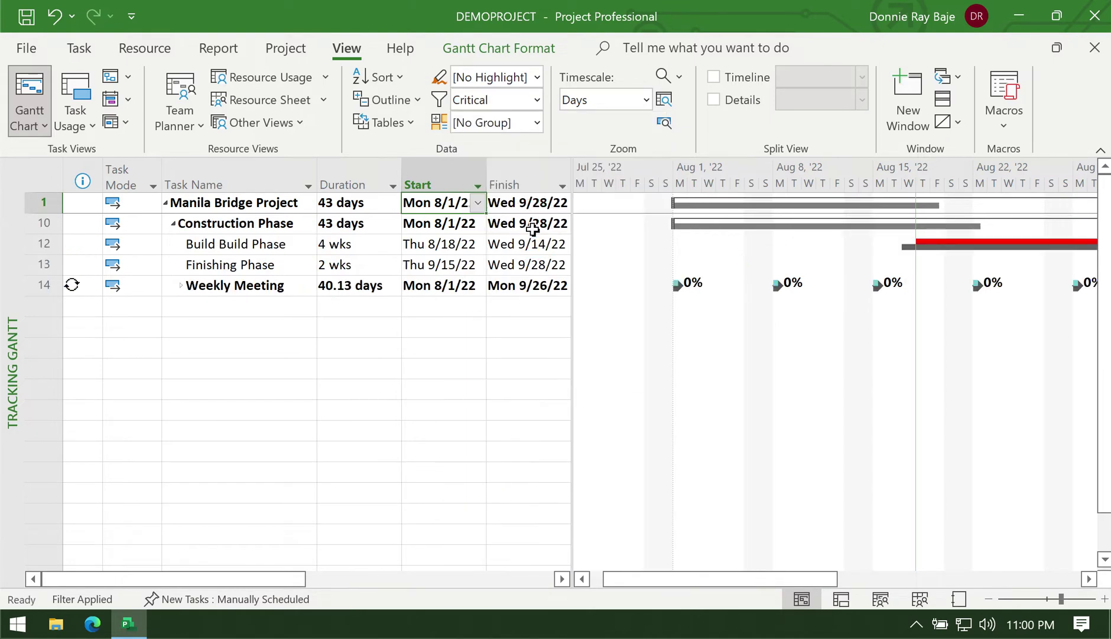
left_click_drag(825, 579, 893, 579)
left_click(537, 99)
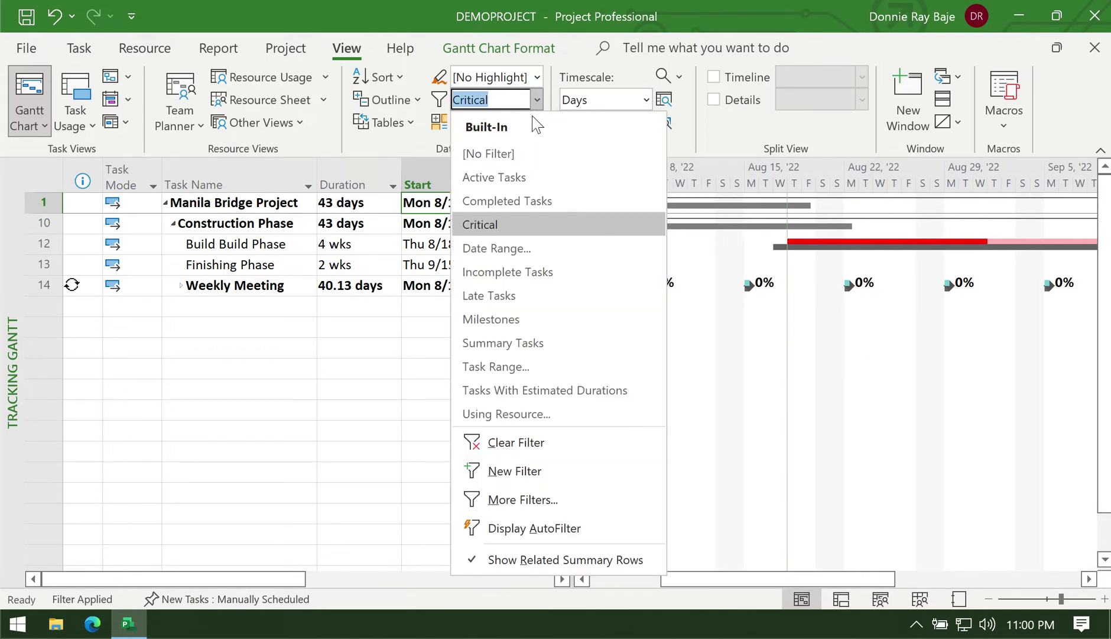
left_click(515, 155)
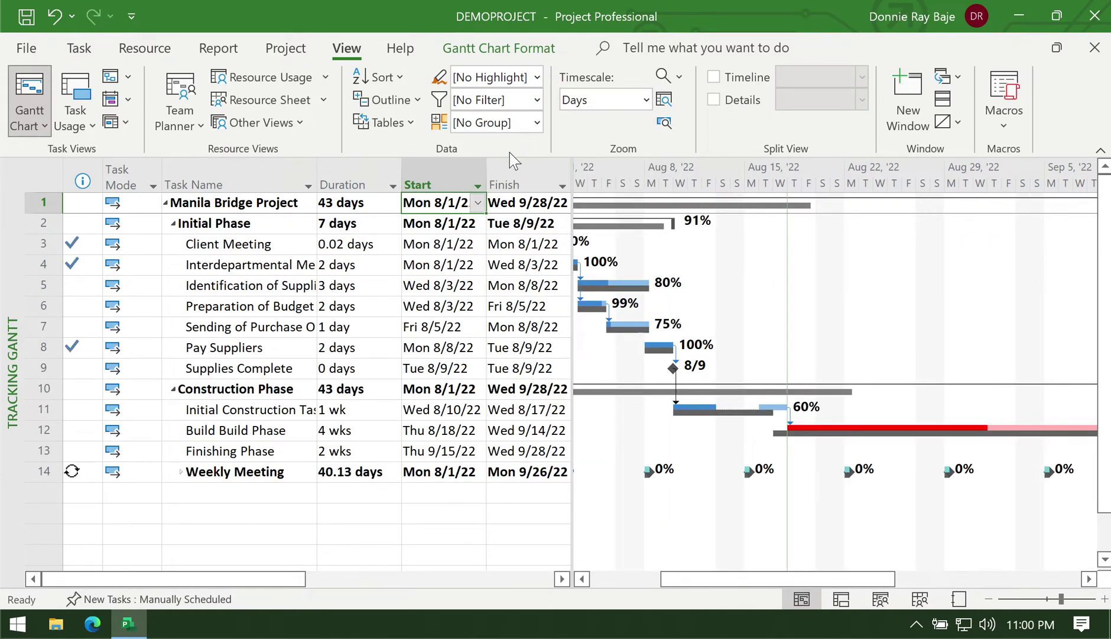
left_click(538, 77)
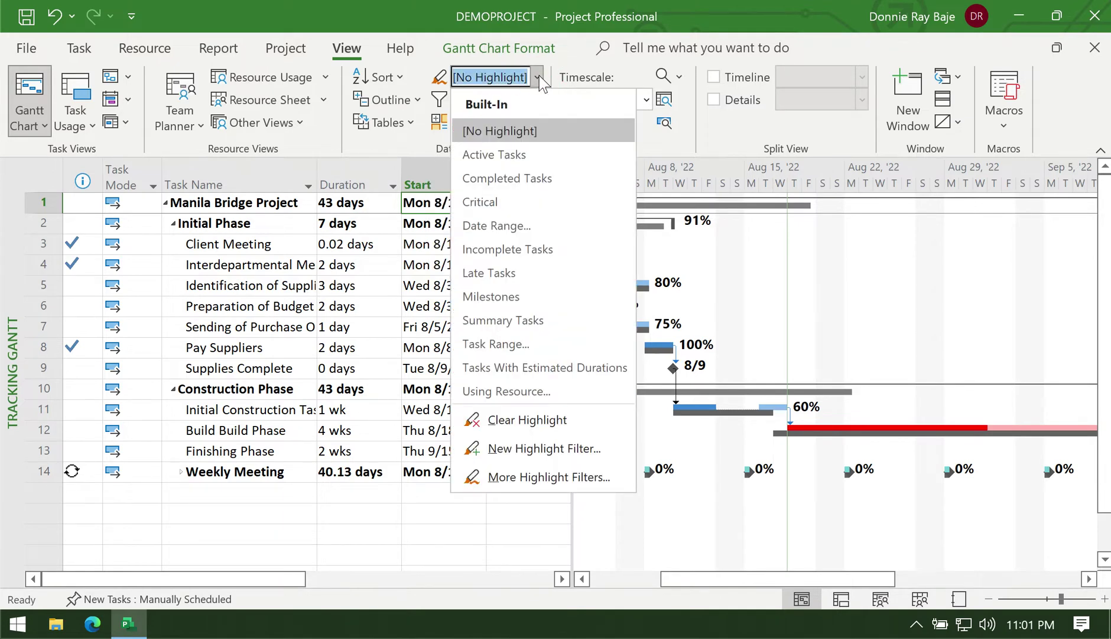
left_click(510, 201)
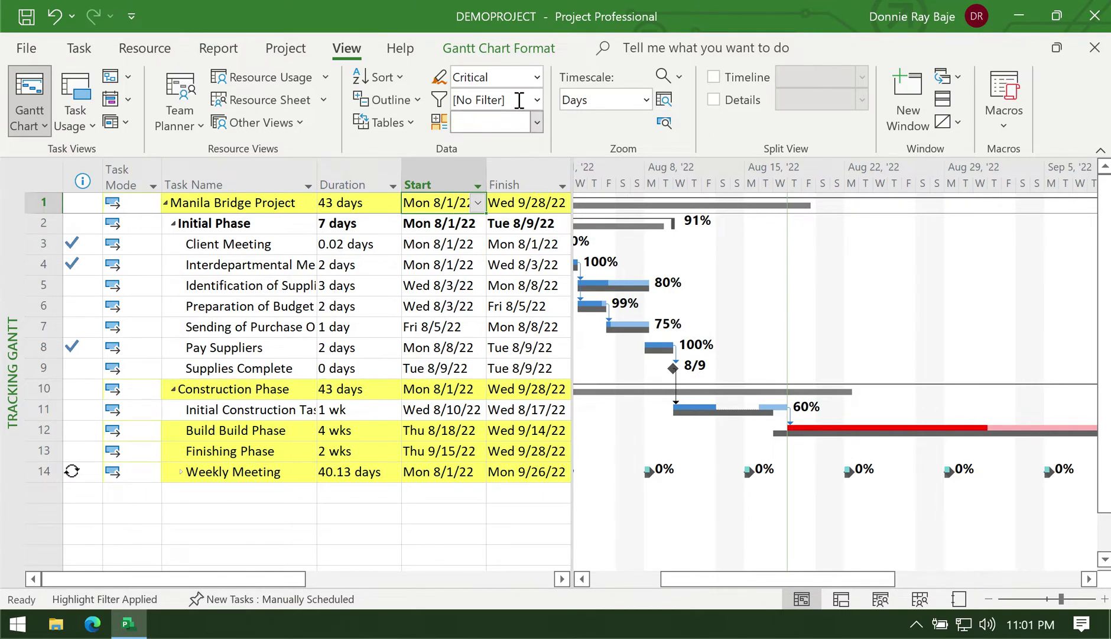
left_click(539, 81)
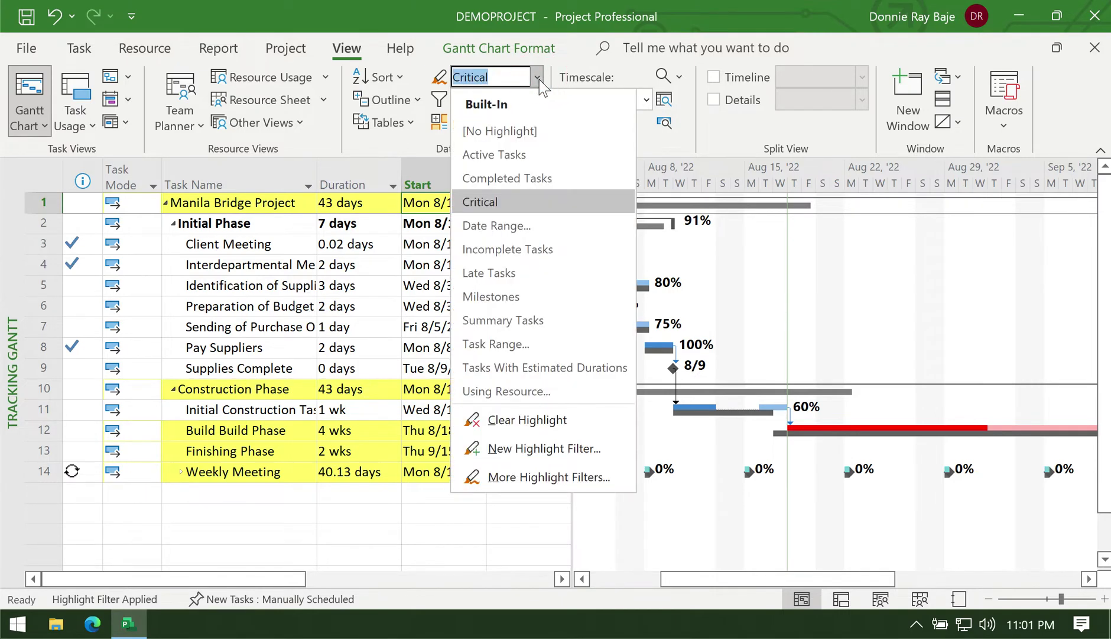
left_click(520, 278)
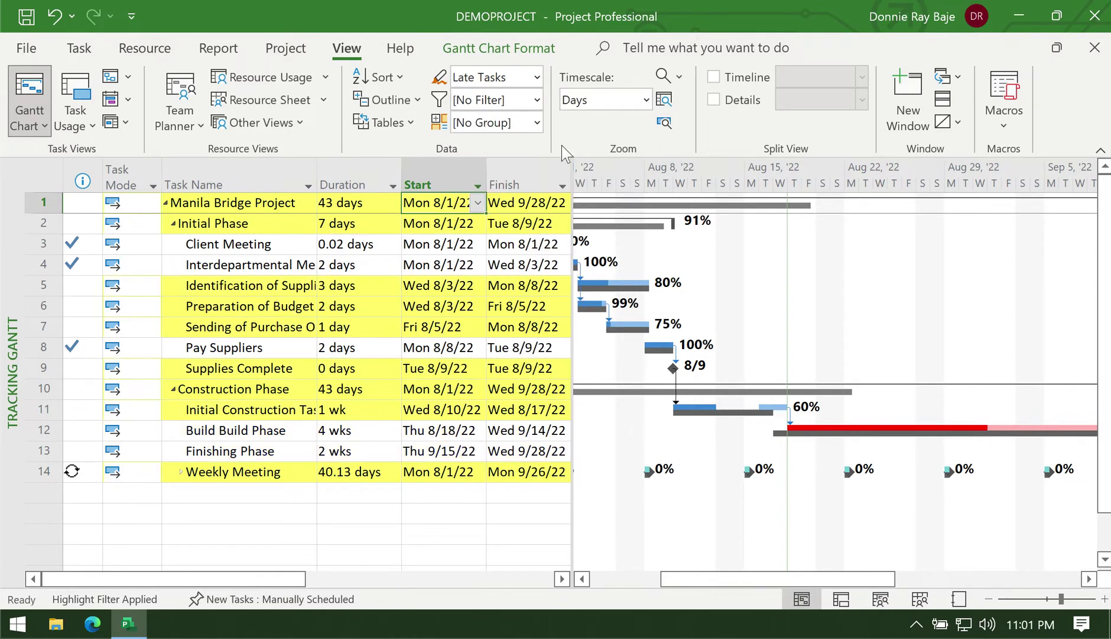
left_click(538, 77)
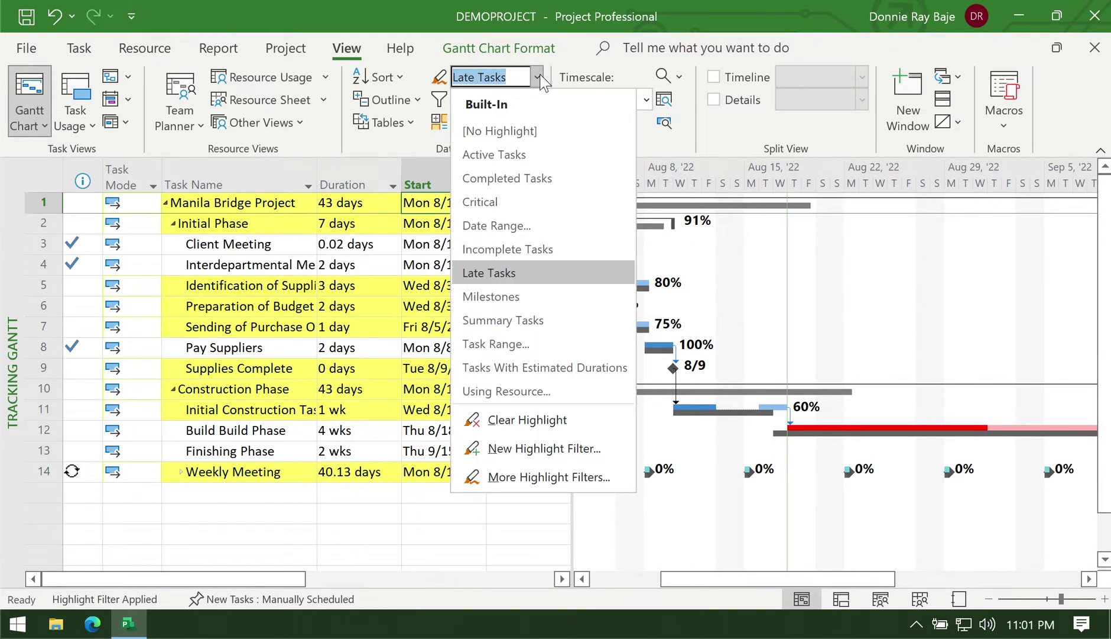
left_click(532, 129)
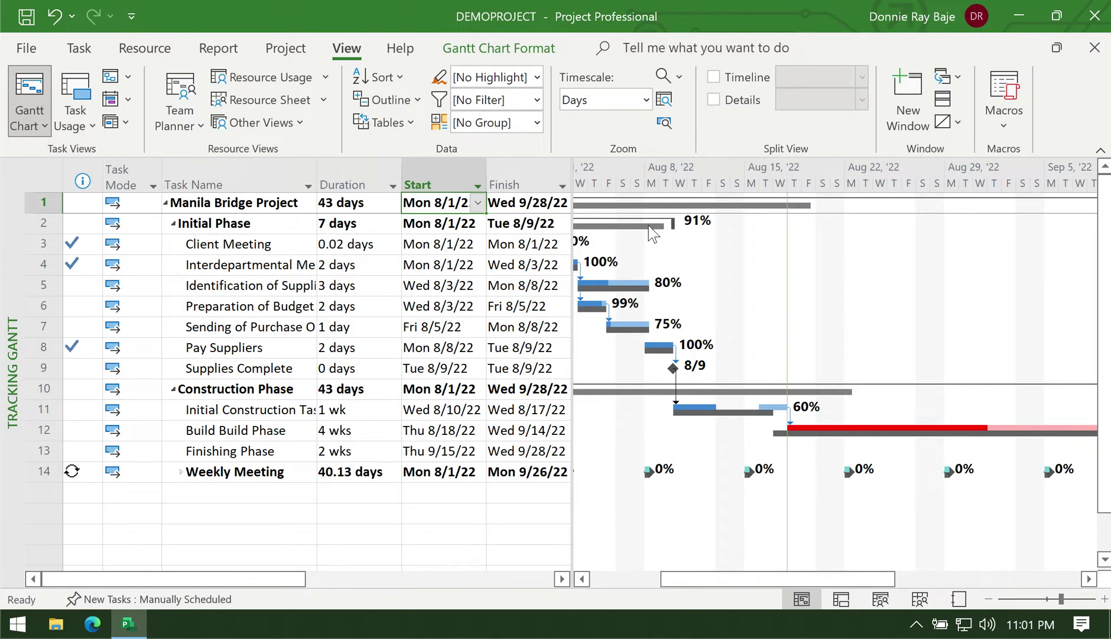
Step: On the Report tab, browse the Dashboards, Resources, Costs and In Progress report lists
mouse_move(646, 231)
mouse_move(640, 289)
left_click(218, 50)
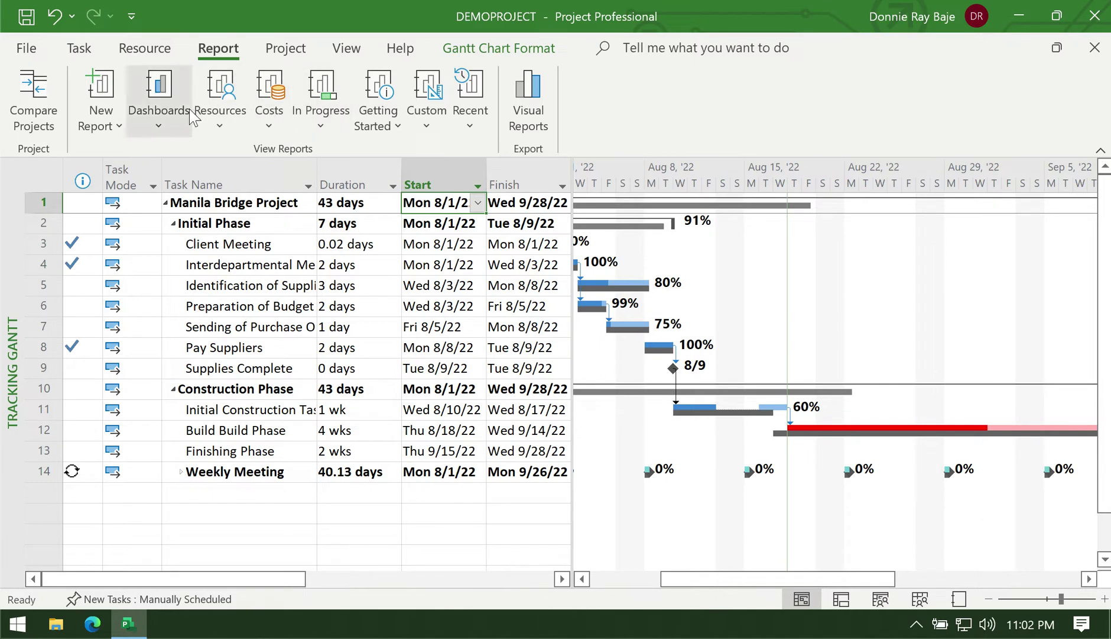
left_click(162, 118)
left_click(217, 116)
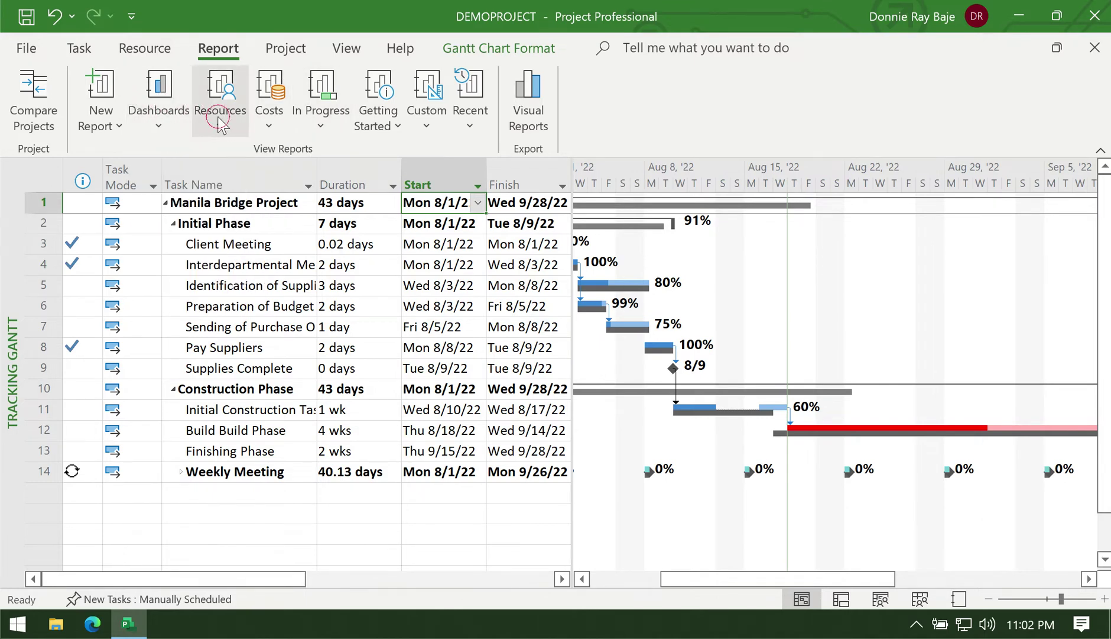
left_click(218, 115)
left_click(272, 119)
left_click(324, 121)
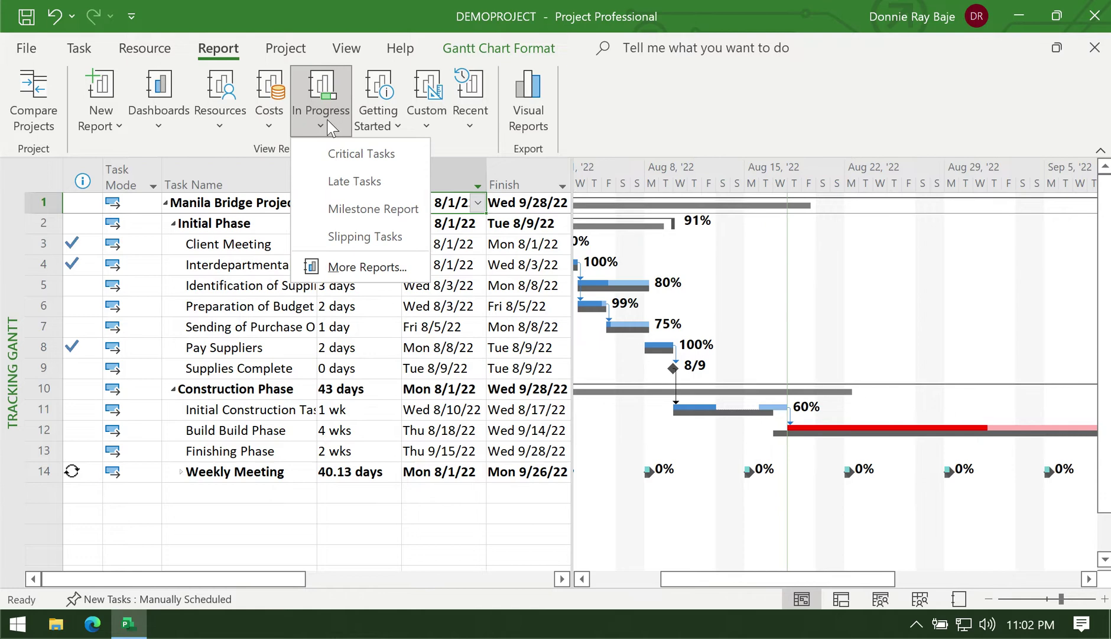
Step: Revisit the Costs, In Progress and Custom lists, ending on the Resources reports list
left_click(231, 118)
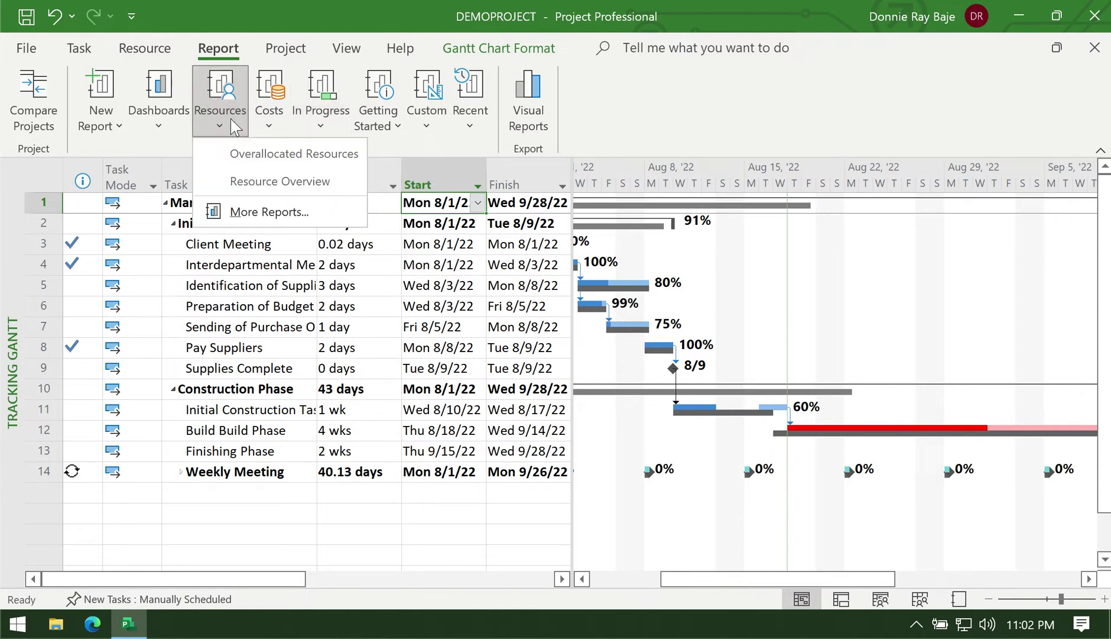
left_click(262, 118)
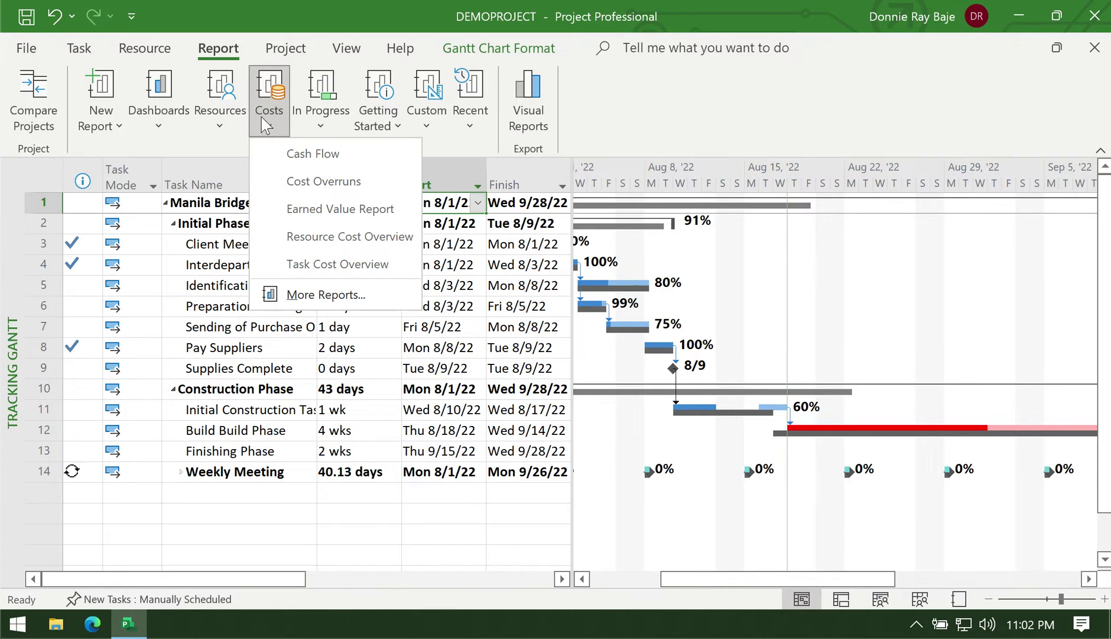
left_click(320, 117)
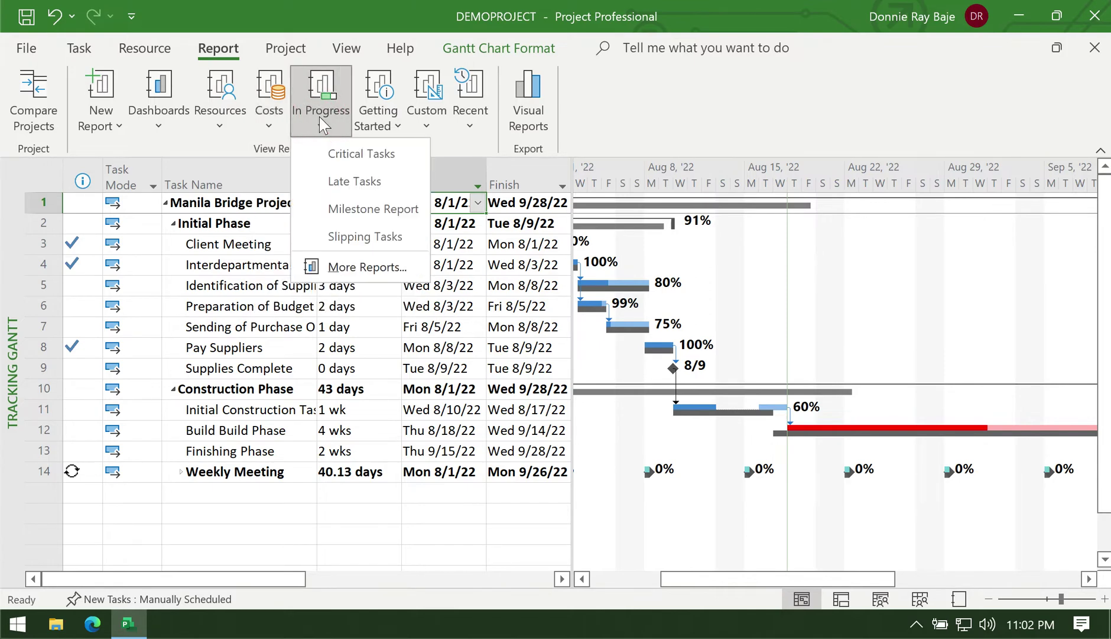
left_click(319, 117)
left_click(413, 127)
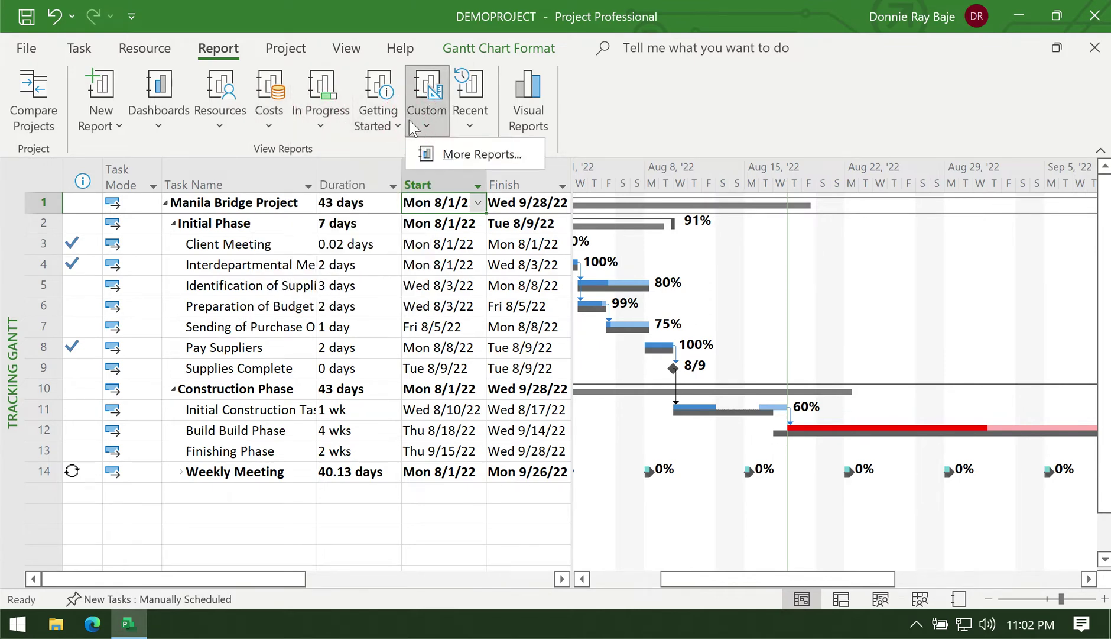
left_click(413, 127)
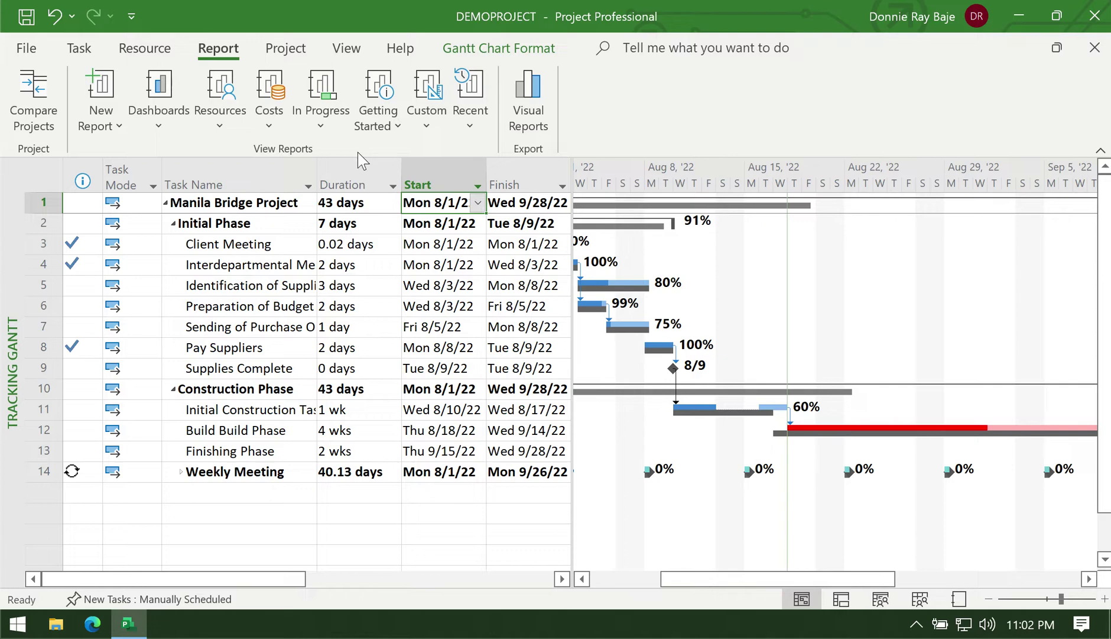
left_click(239, 119)
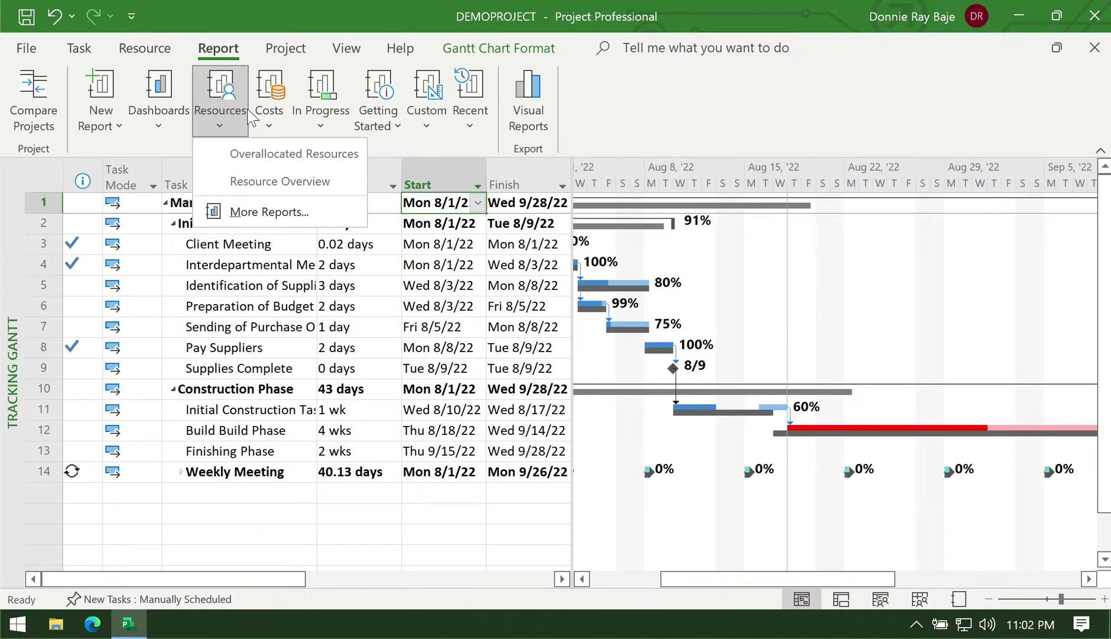
Step: Open the Resource Overview report and scroll so both charts and legends are visible
left_click(303, 182)
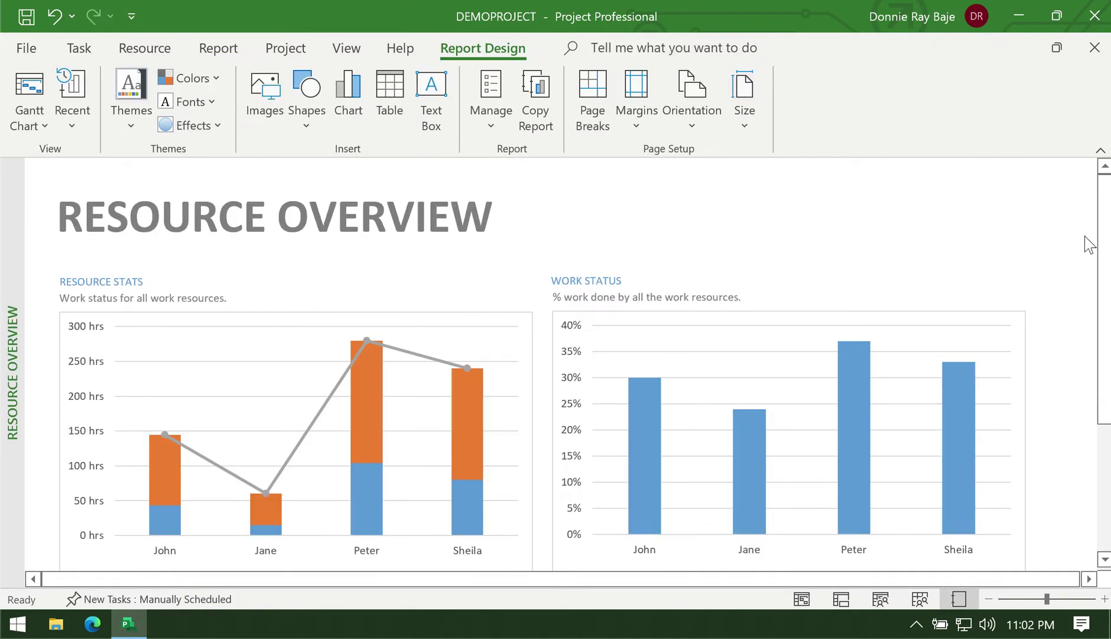
left_click_drag(1107, 255, 1107, 299)
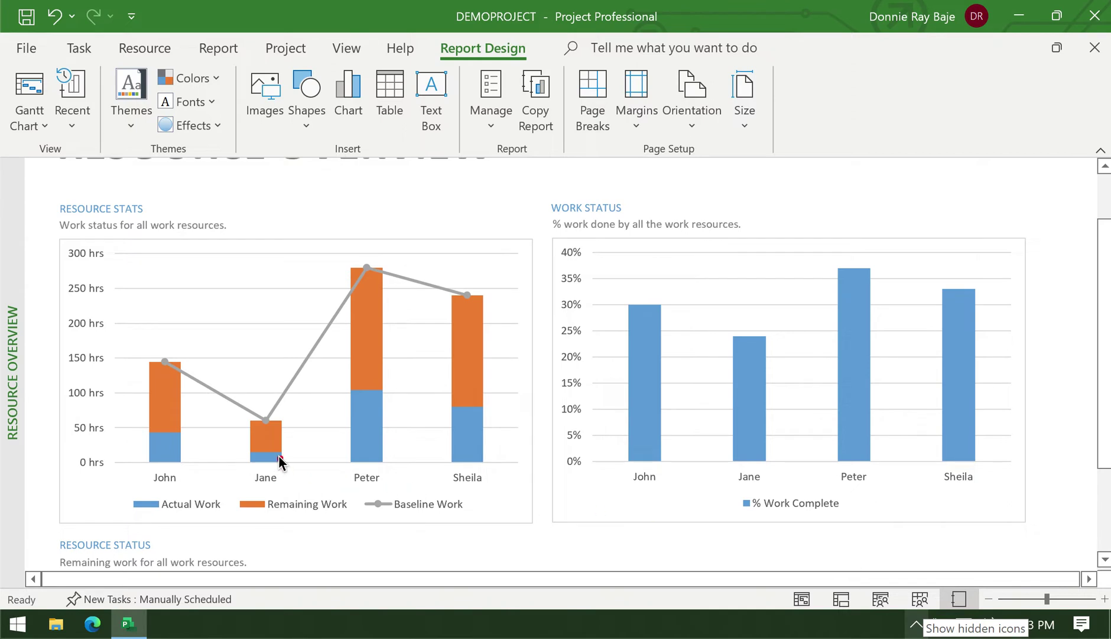
mouse_move(143, 449)
left_mouse_down()
mouse_move(177, 456)
mouse_move(192, 425)
left_mouse_up()
mouse_move(658, 299)
left_mouse_down()
mouse_move(630, 416)
mouse_move(686, 343)
mouse_move(663, 298)
left_mouse_up()
mouse_move(288, 452)
left_mouse_down()
mouse_move(243, 464)
mouse_move(289, 457)
left_mouse_up()
mouse_move(767, 338)
left_mouse_down()
mouse_move(757, 442)
mouse_move(749, 323)
left_mouse_up()
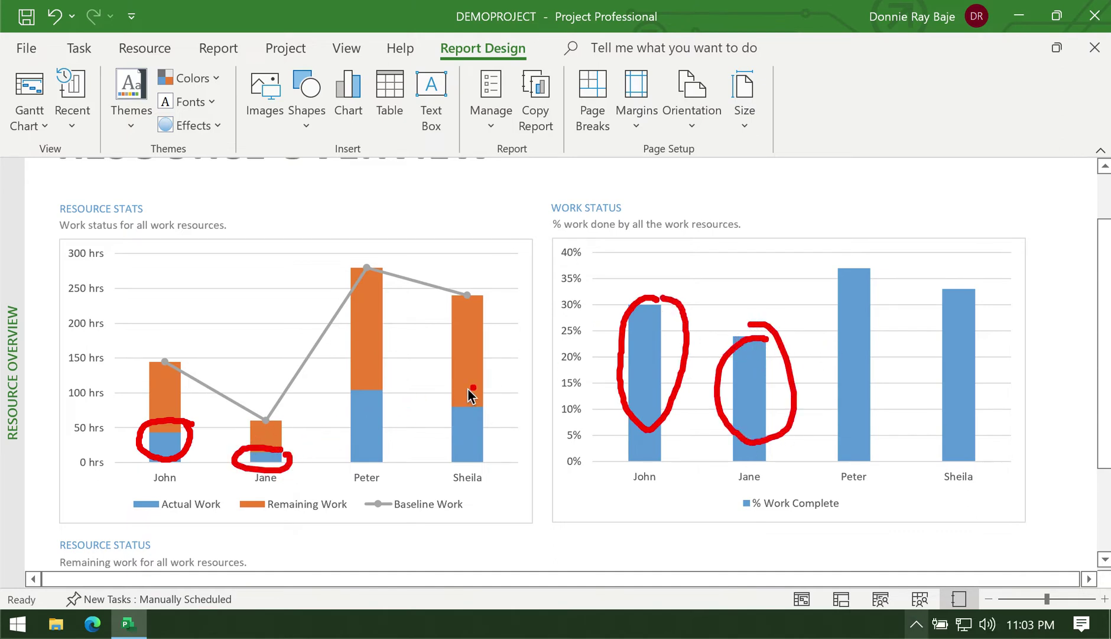
mouse_move(406, 389)
left_mouse_down()
mouse_move(344, 461)
mouse_move(386, 397)
left_mouse_up()
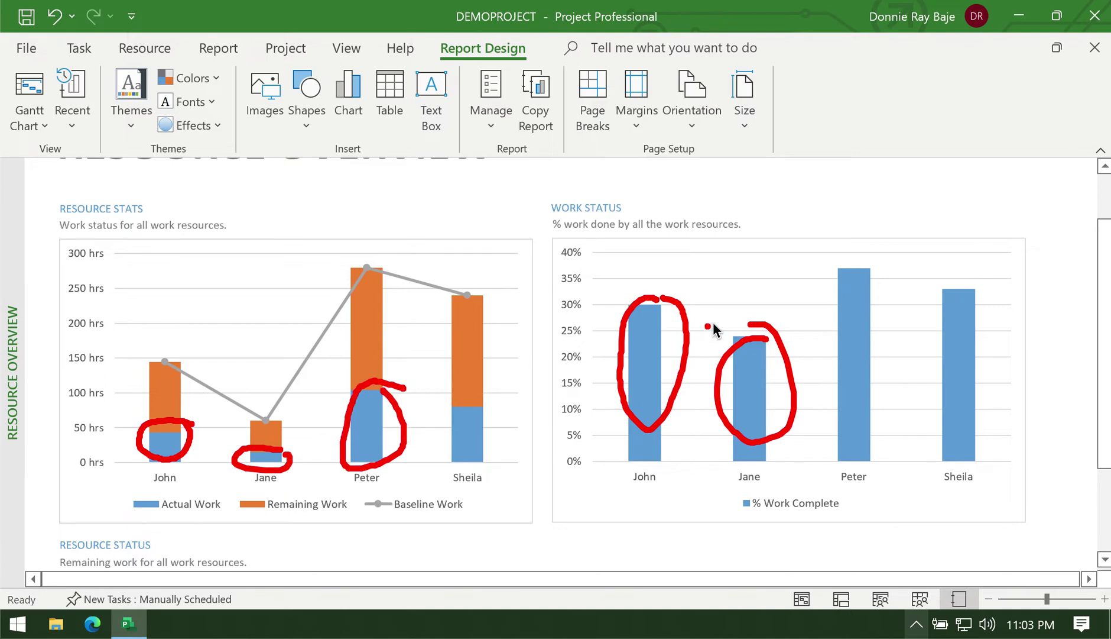
mouse_move(867, 263)
left_mouse_down()
mouse_move(825, 276)
mouse_move(836, 469)
mouse_move(881, 298)
mouse_move(863, 261)
left_mouse_up()
mouse_move(990, 291)
left_mouse_down()
mouse_move(929, 304)
mouse_move(926, 468)
mouse_move(990, 367)
mouse_move(979, 291)
left_mouse_up()
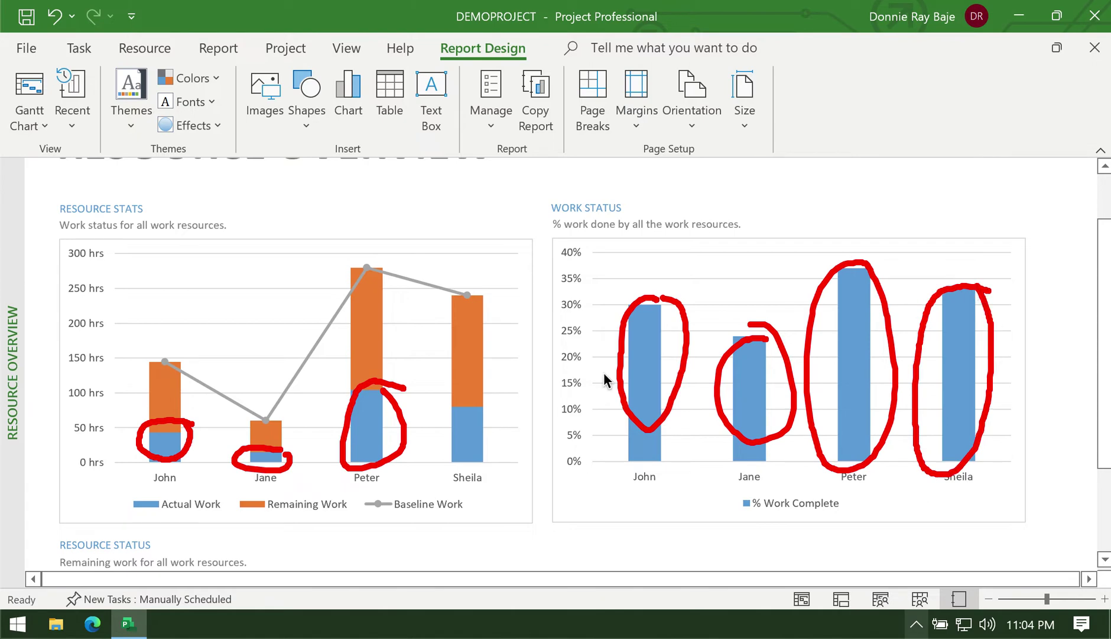
mouse_move(495, 400)
left_mouse_down()
mouse_move(454, 424)
mouse_move(491, 460)
mouse_move(507, 429)
mouse_move(498, 456)
left_mouse_up()
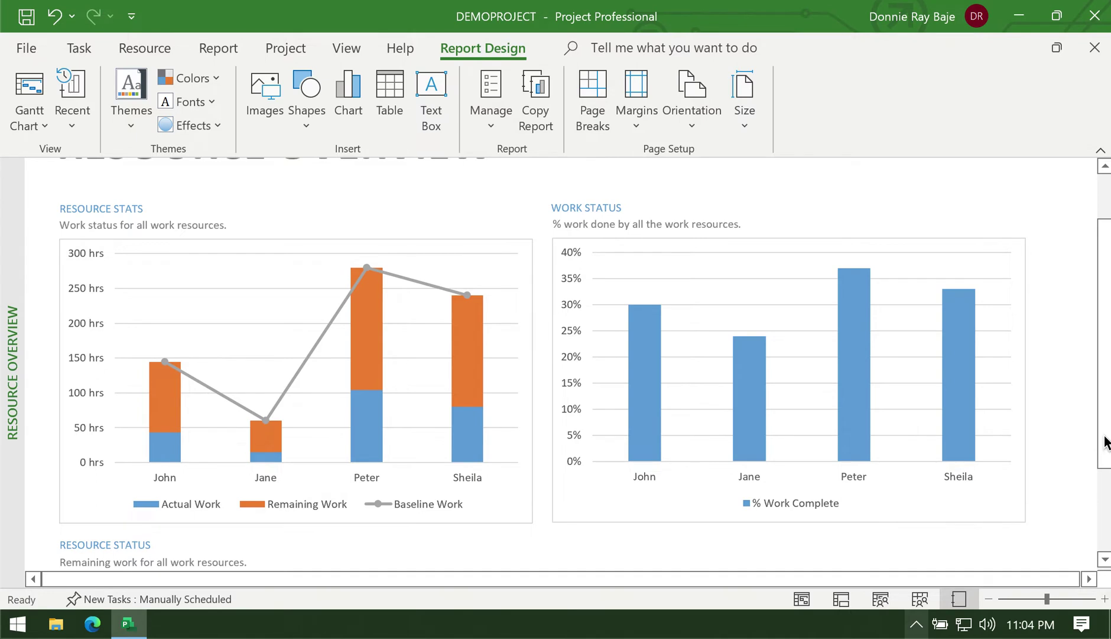
Step: Scroll through the Resource Status table, then bring up the Costs report choices
left_click_drag(1106, 442, 1109, 545)
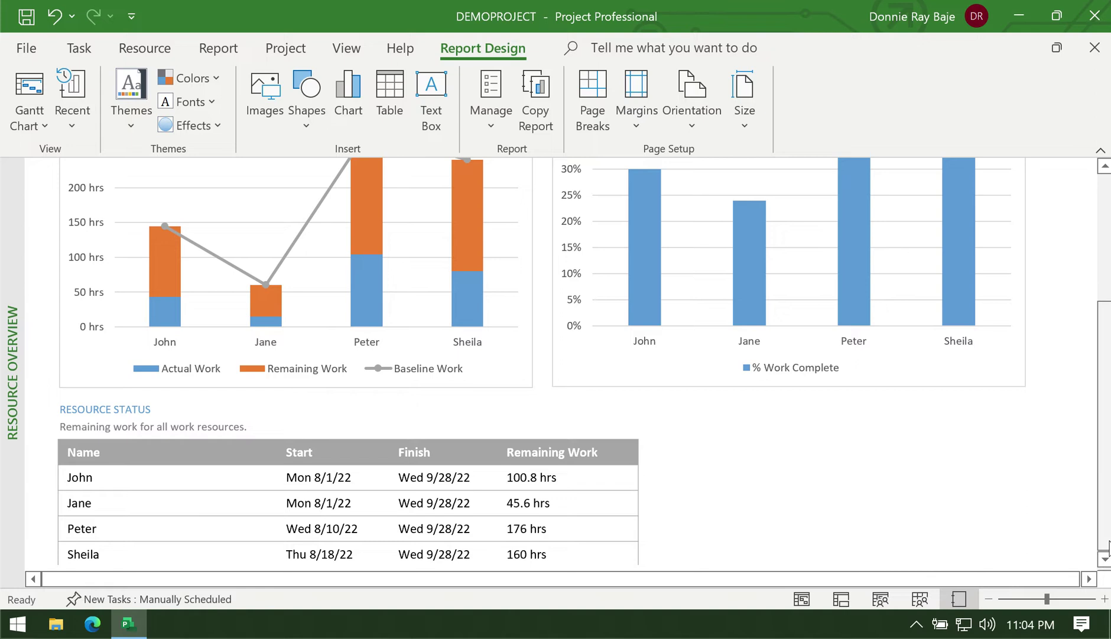
left_click_drag(1107, 346, 1107, 201)
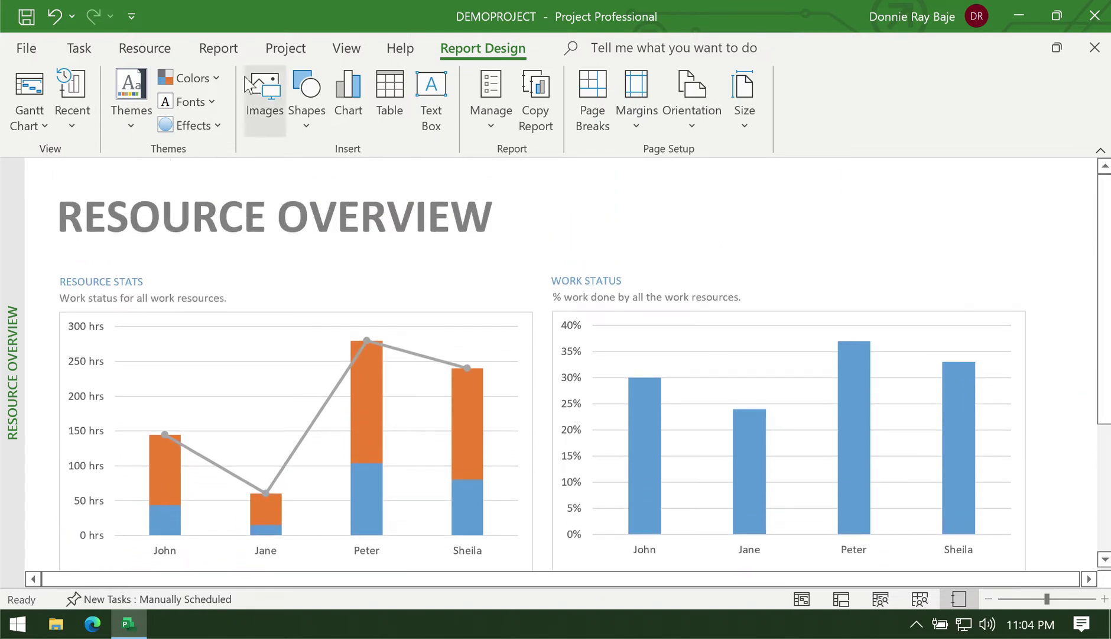
left_click(222, 49)
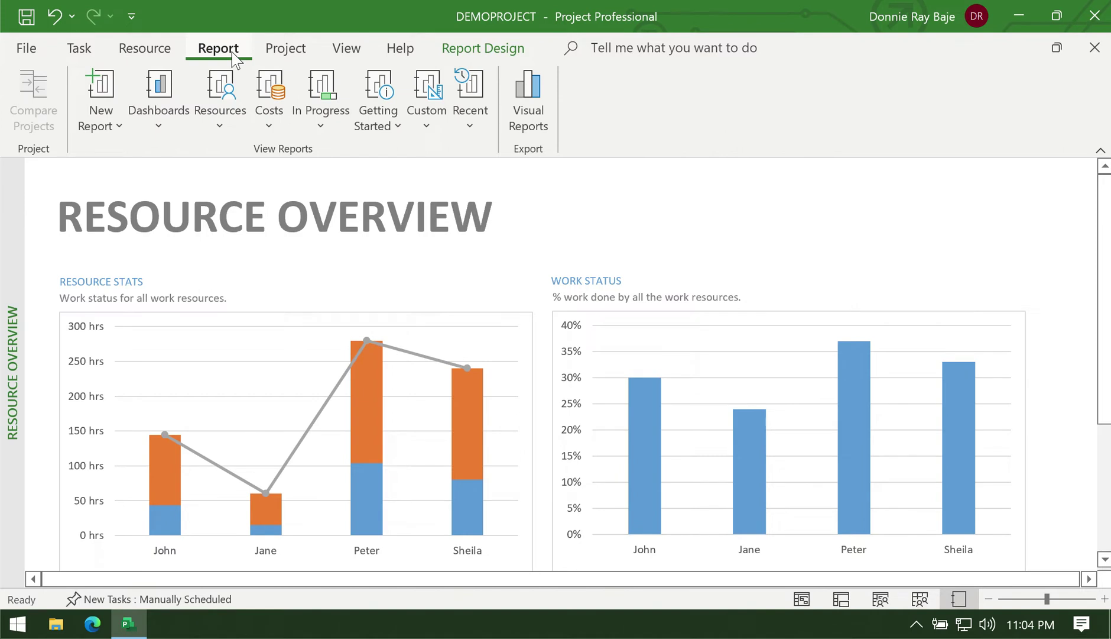
left_click(271, 122)
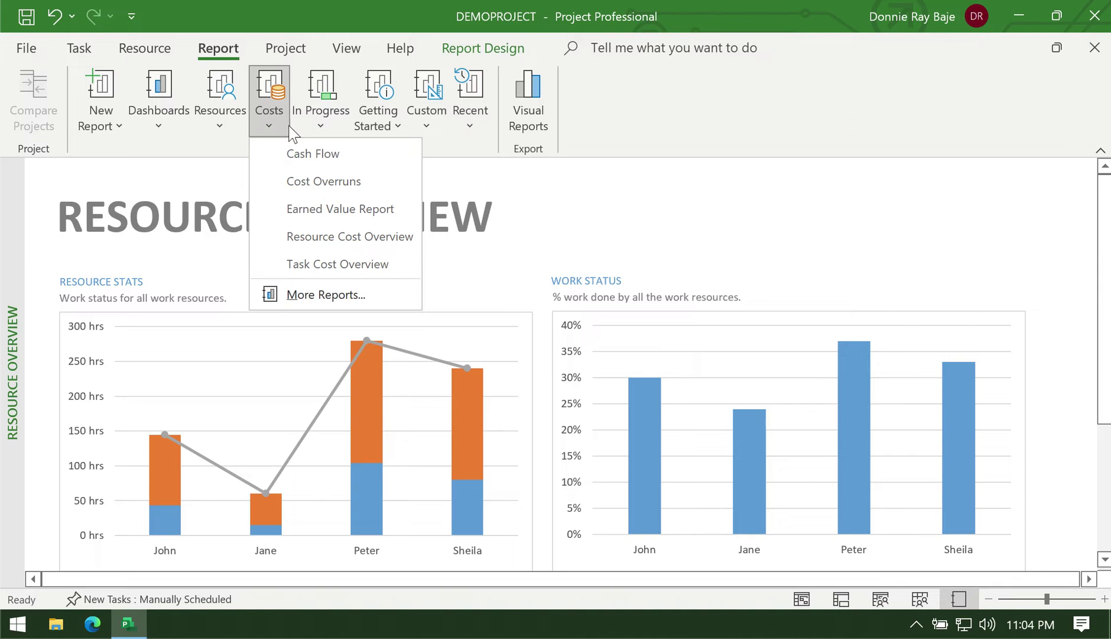
Step: Open the Cash Flow report and circle and underline the $29,800.60 baseline cost
left_click(306, 149)
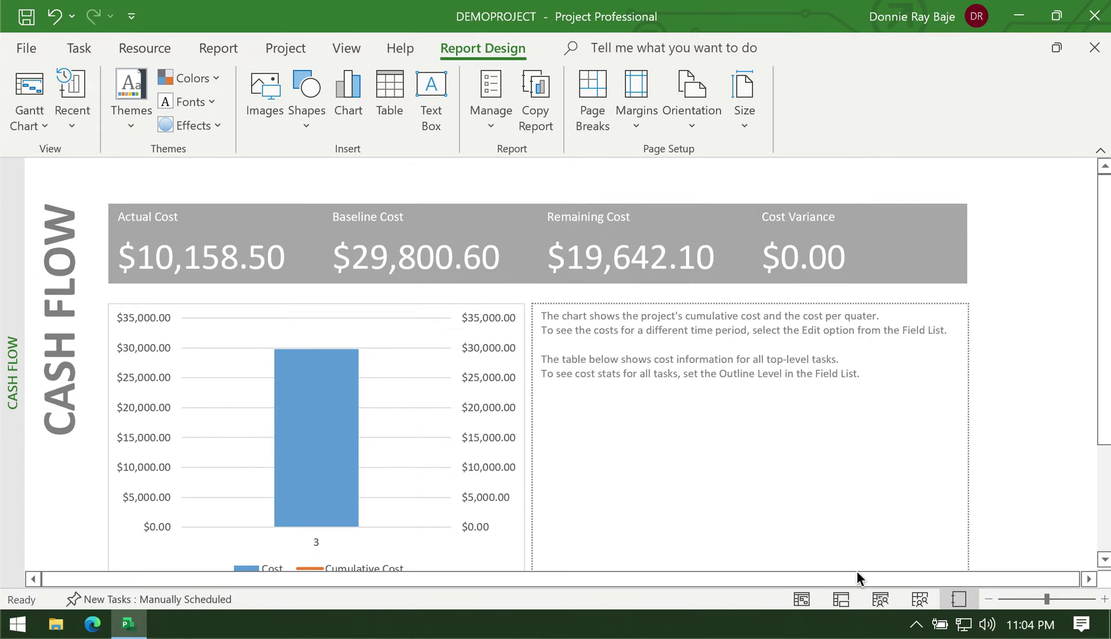
mouse_move(512, 233)
left_mouse_down()
mouse_move(414, 225)
mouse_move(332, 240)
left_mouse_up()
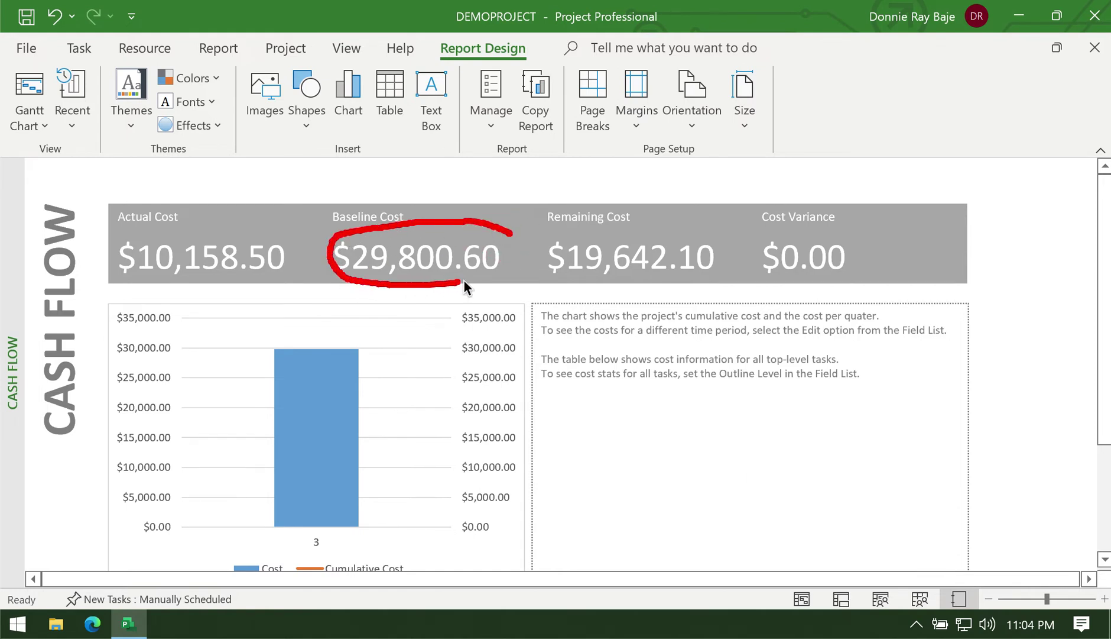
mouse_move(463, 283)
left_mouse_down()
mouse_move(513, 248)
mouse_move(509, 232)
left_mouse_up()
left_click(483, 296)
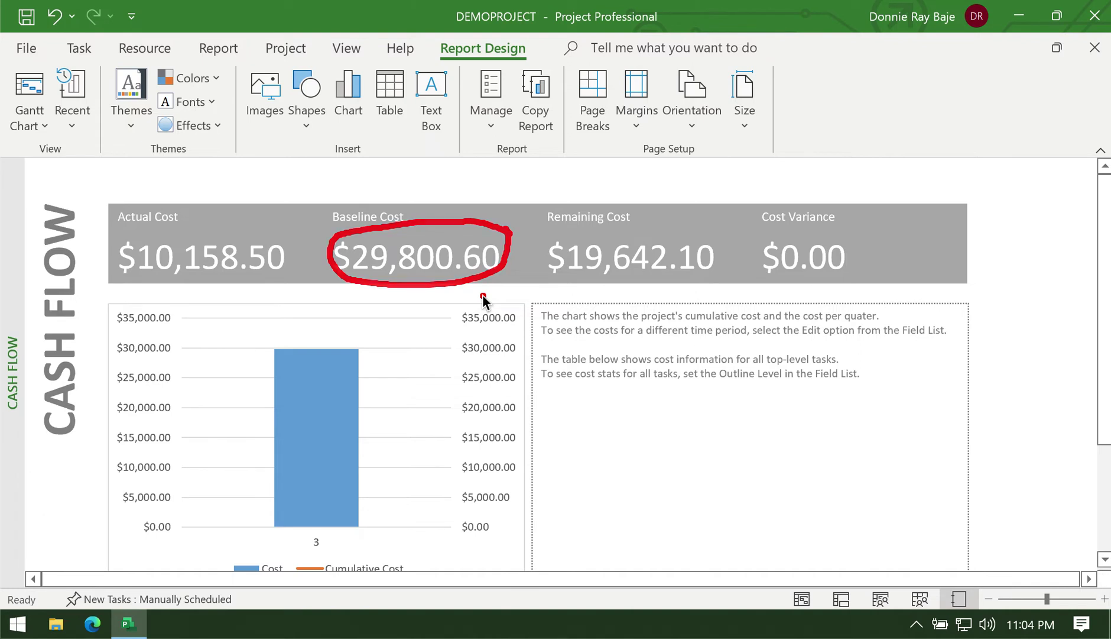
left_click_drag(343, 281, 454, 286)
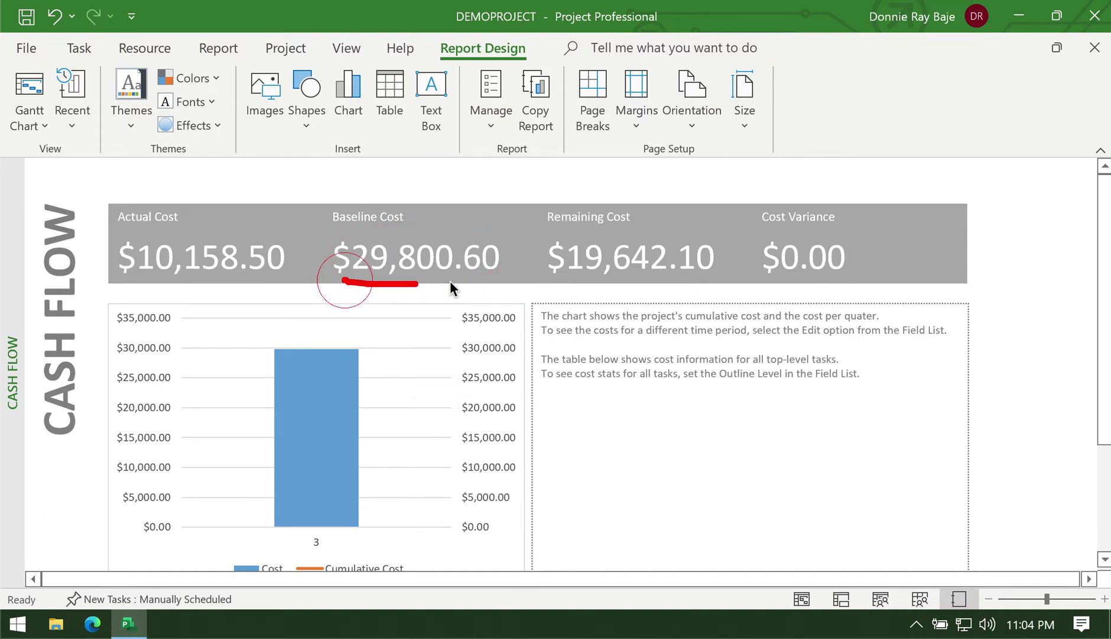
left_click_drag(378, 282, 489, 286)
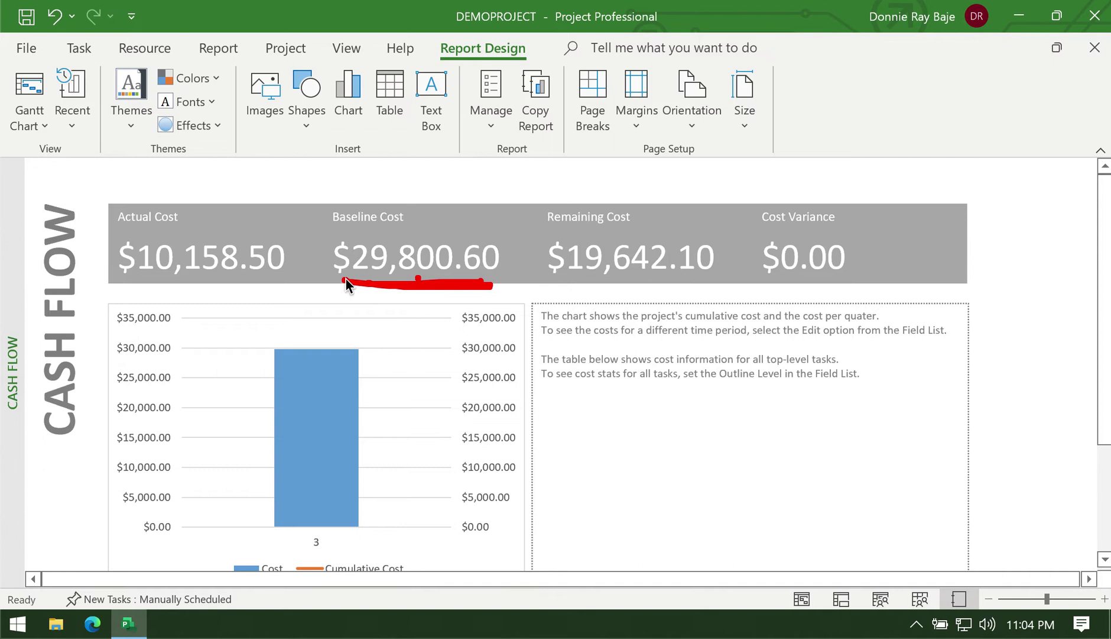
Step: Underline the $10,158.50 actual cost and the $19,642.10 remaining cost
left_click_drag(116, 275, 249, 278)
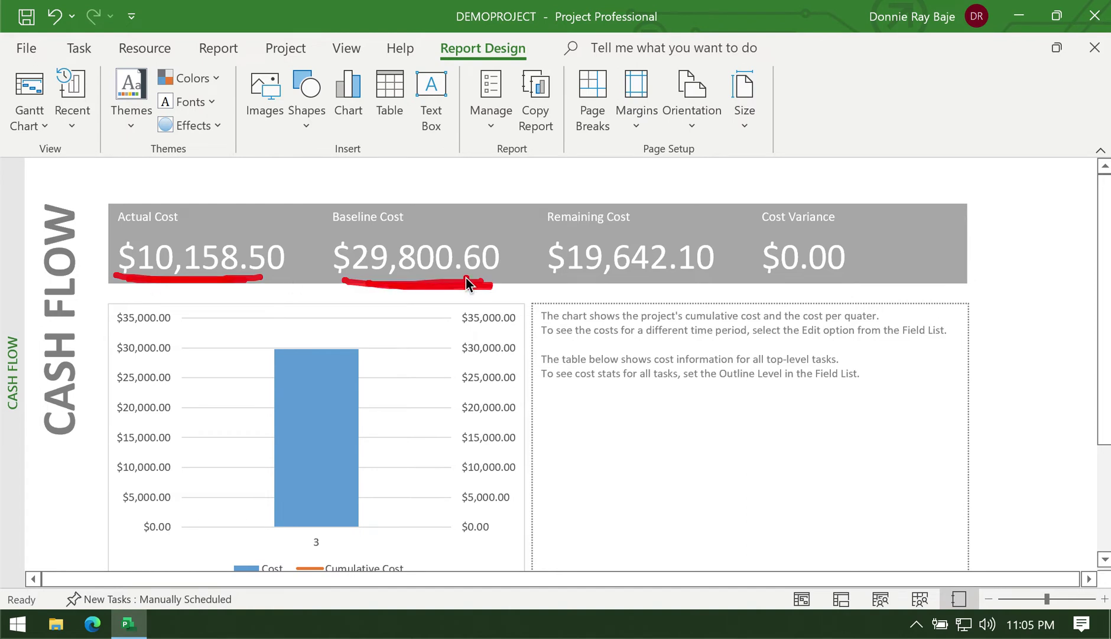
mouse_move(550, 273)
left_mouse_down()
mouse_move(636, 277)
mouse_move(581, 284)
left_mouse_up()
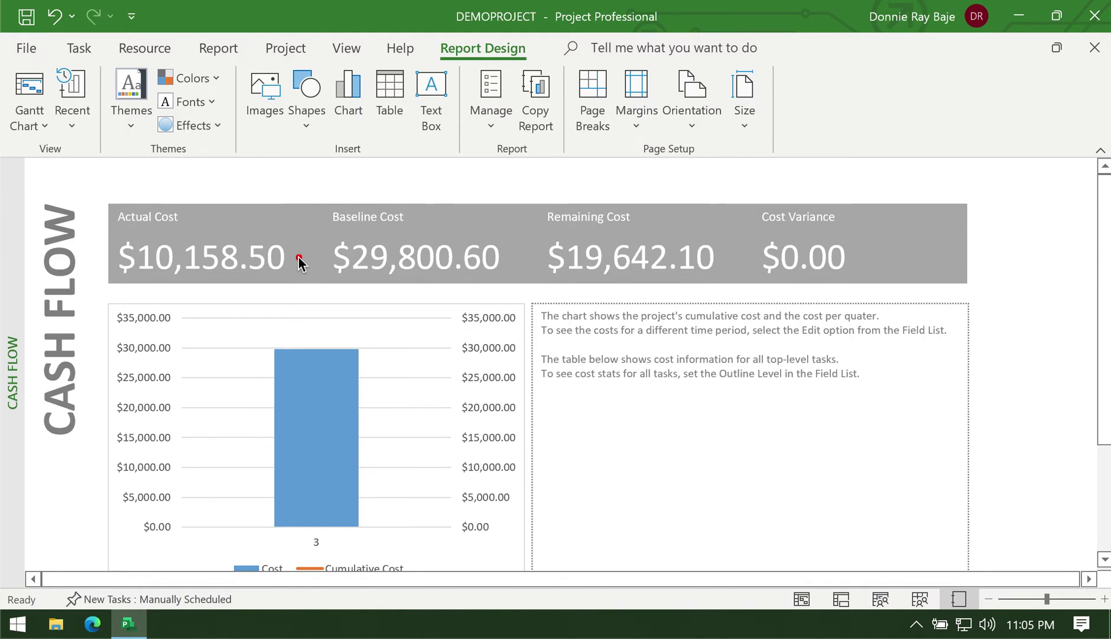
left_click(851, 212)
Step: Circle the $0.00 cost variance and scroll down to the report's cost table
mouse_move(852, 214)
left_mouse_down()
mouse_move(764, 239)
mouse_move(815, 282)
mouse_move(873, 239)
mouse_move(851, 214)
left_mouse_up()
mouse_move(844, 209)
left_mouse_down()
mouse_move(759, 243)
mouse_move(870, 260)
mouse_move(850, 211)
left_mouse_up()
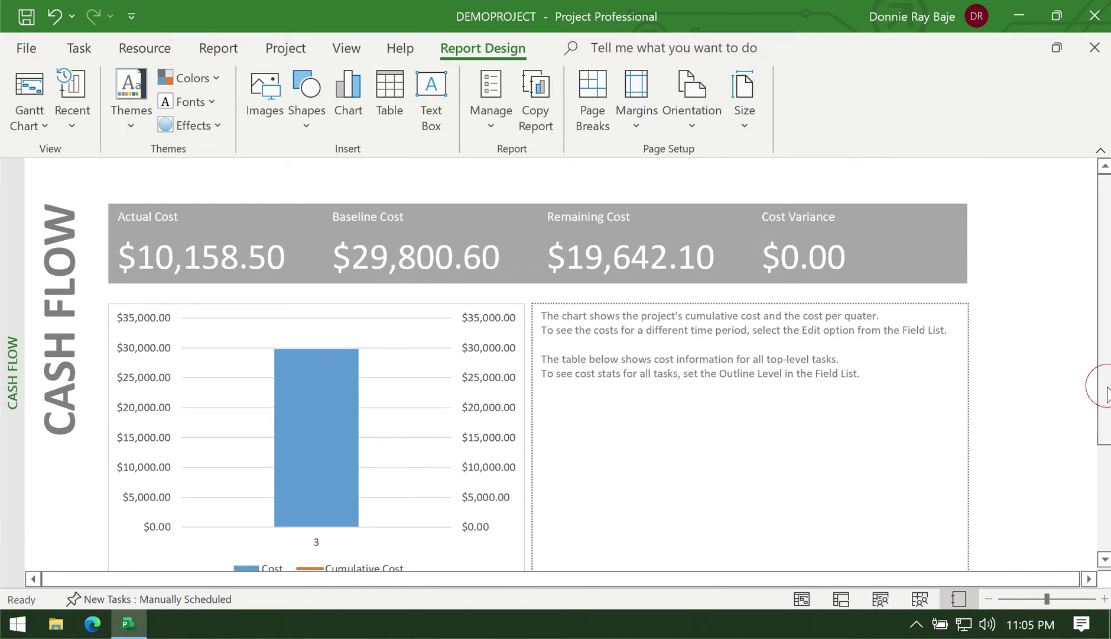
left_click_drag(1102, 381, 1108, 501)
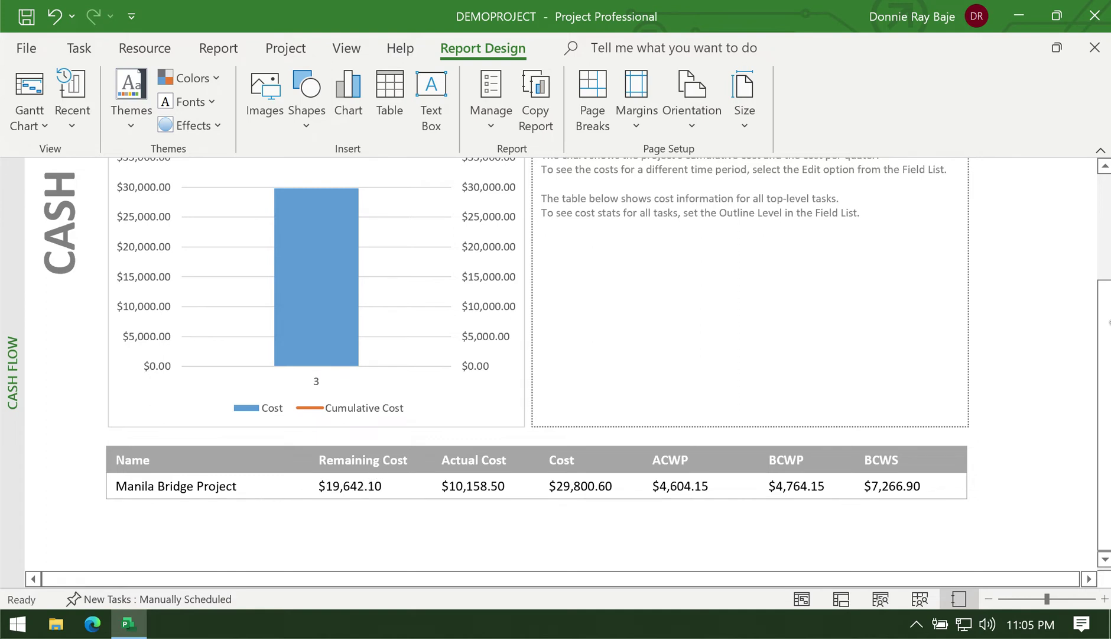
left_click_drag(1110, 322, 1107, 224)
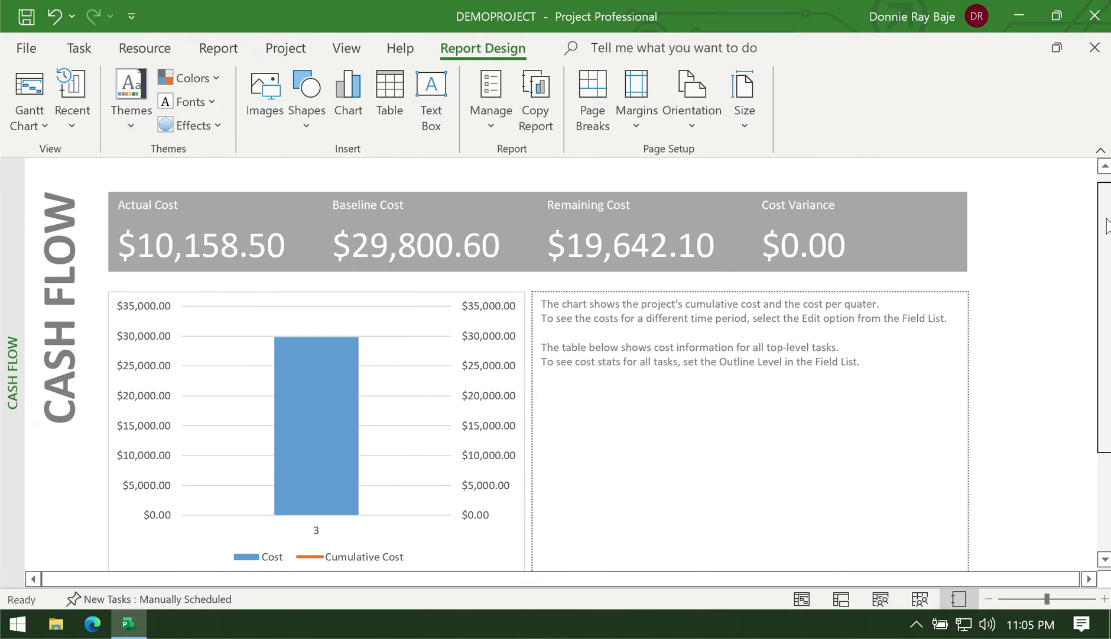
left_click_drag(1107, 225, 1107, 322)
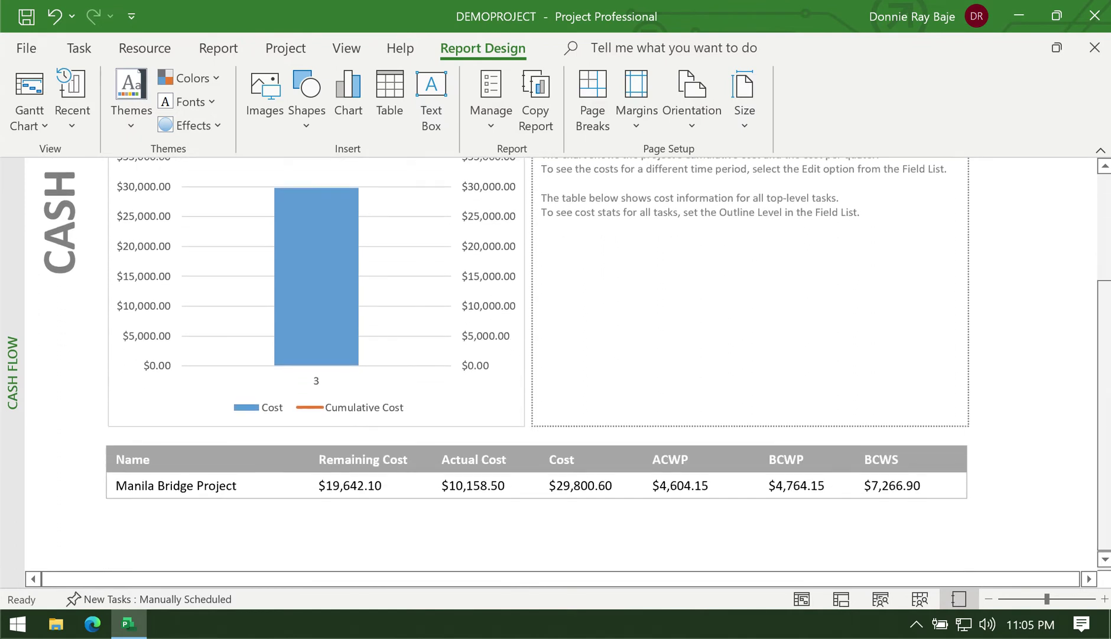
Step: Uncheck ACWP, BCWP and BCWS in the Field List for the selected cost table
left_click(727, 459)
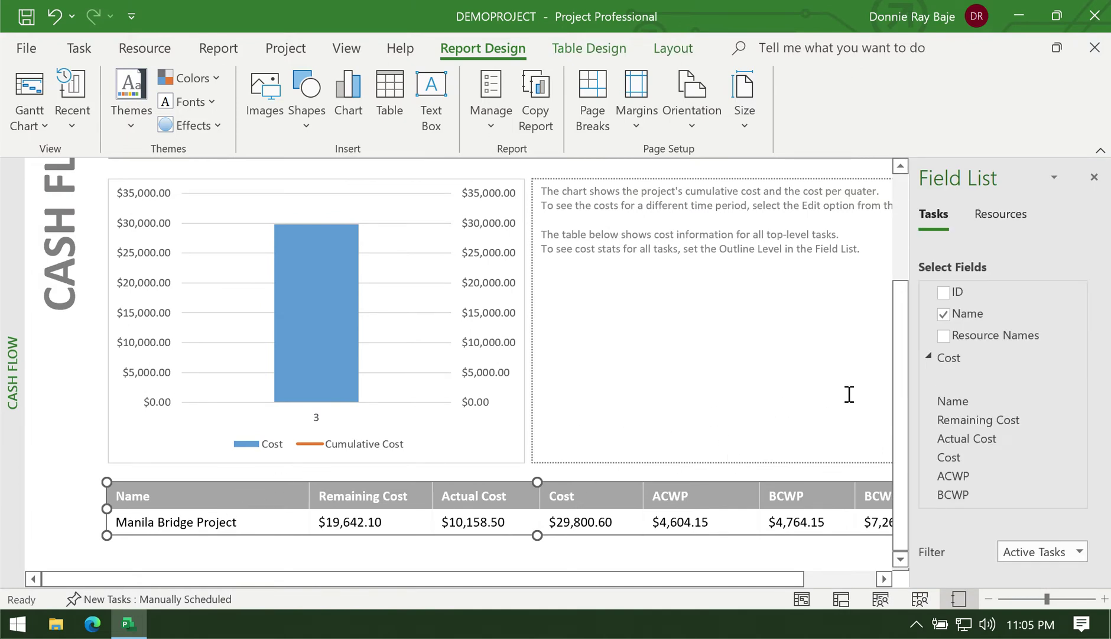
left_click_drag(908, 381, 830, 382)
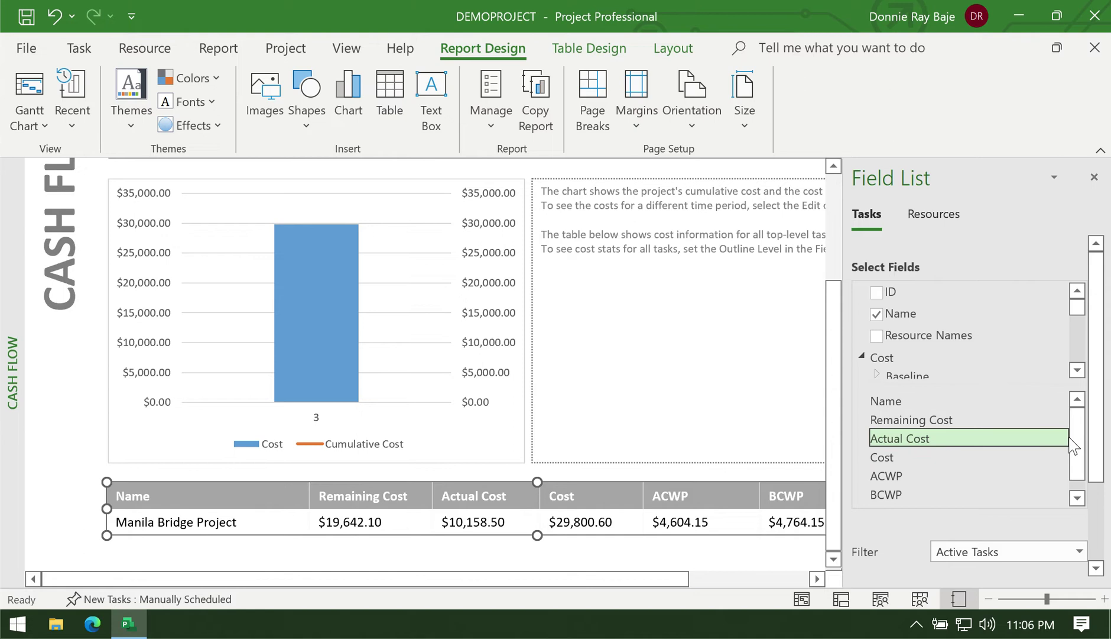
left_click(1078, 369)
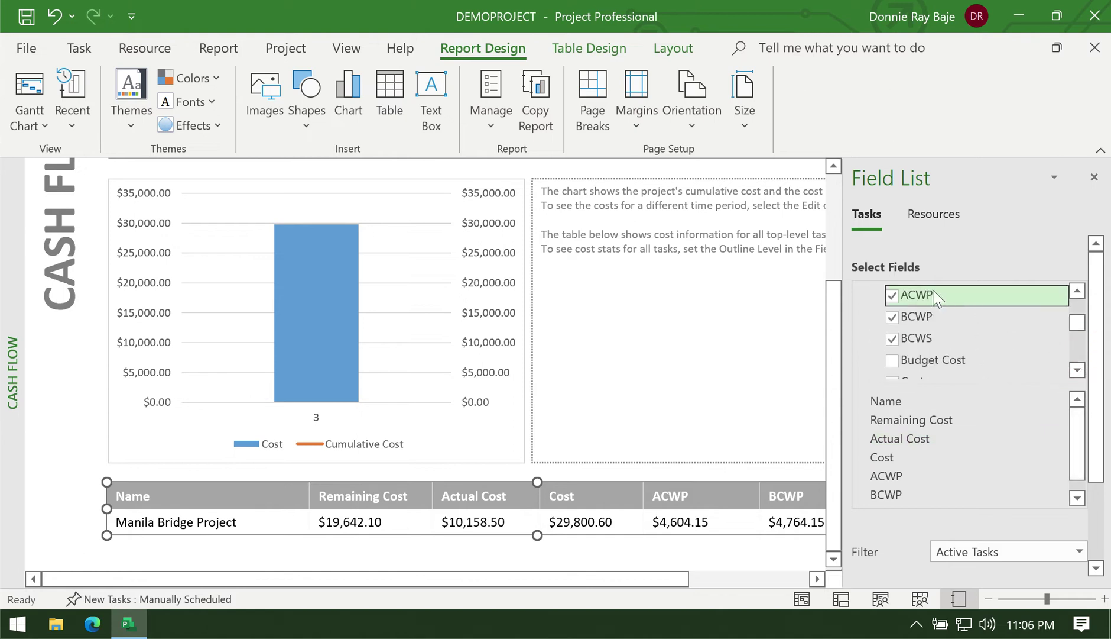
left_click(892, 294)
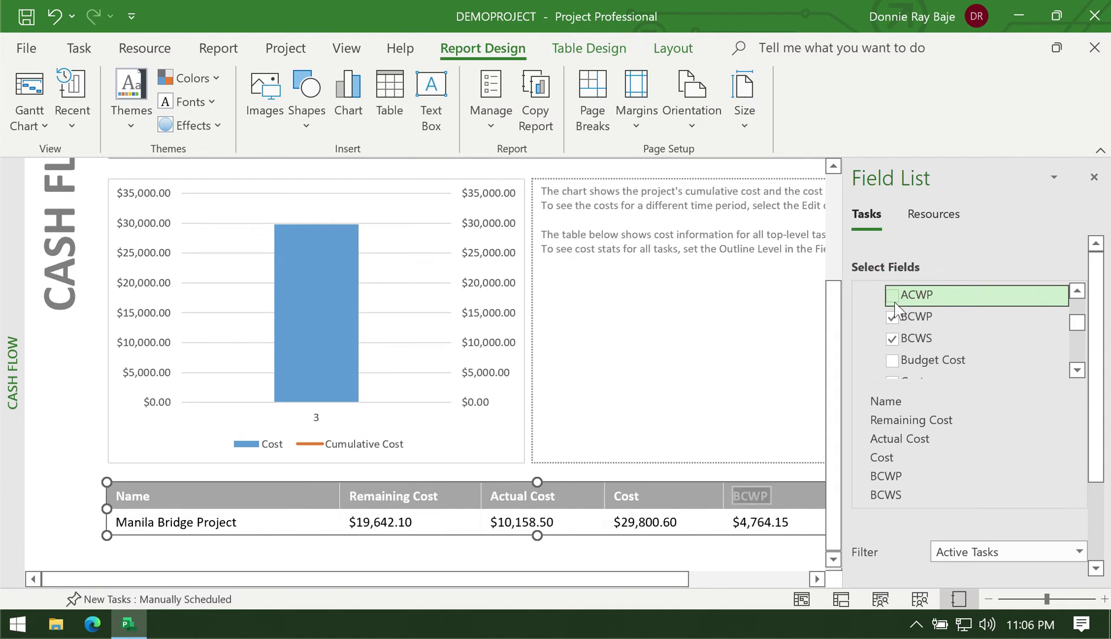
left_click(893, 318)
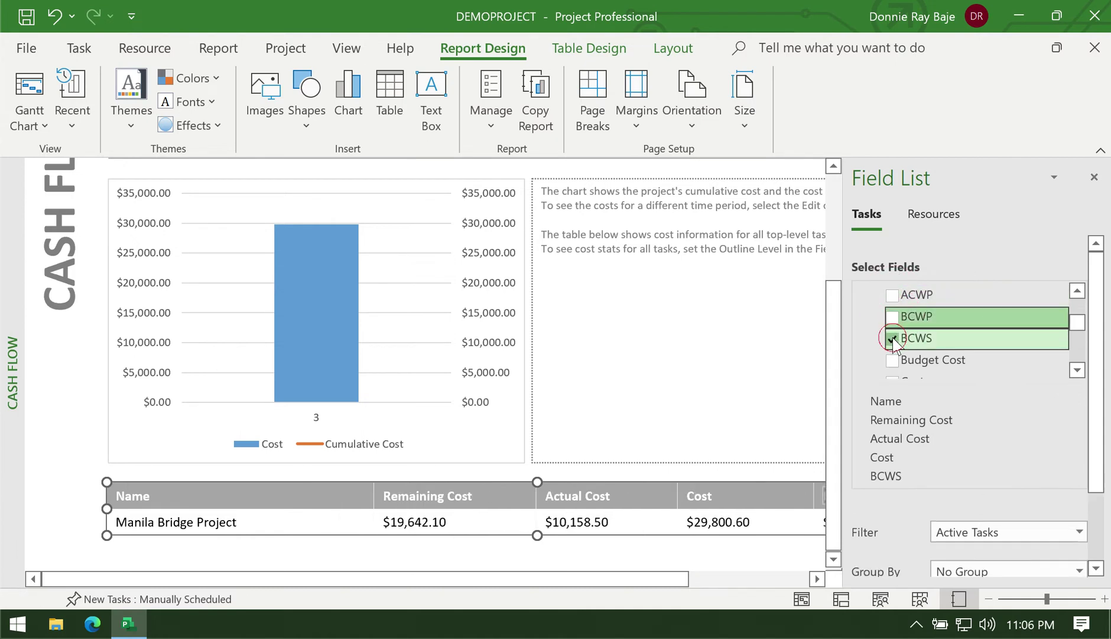
left_click(893, 340)
left_click(1078, 291)
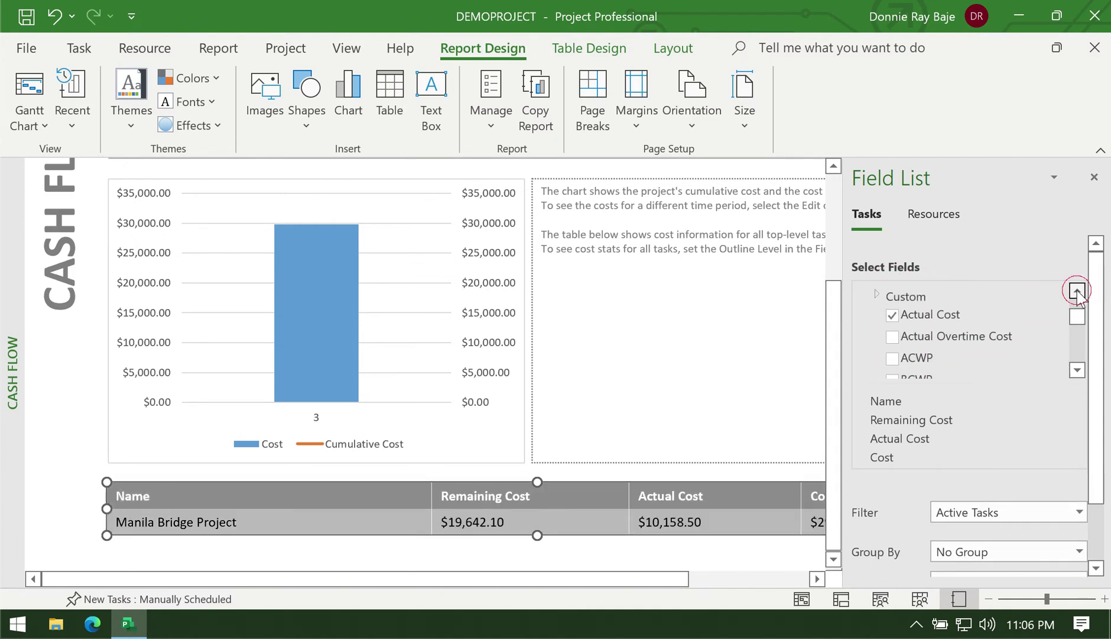
left_click(1085, 352)
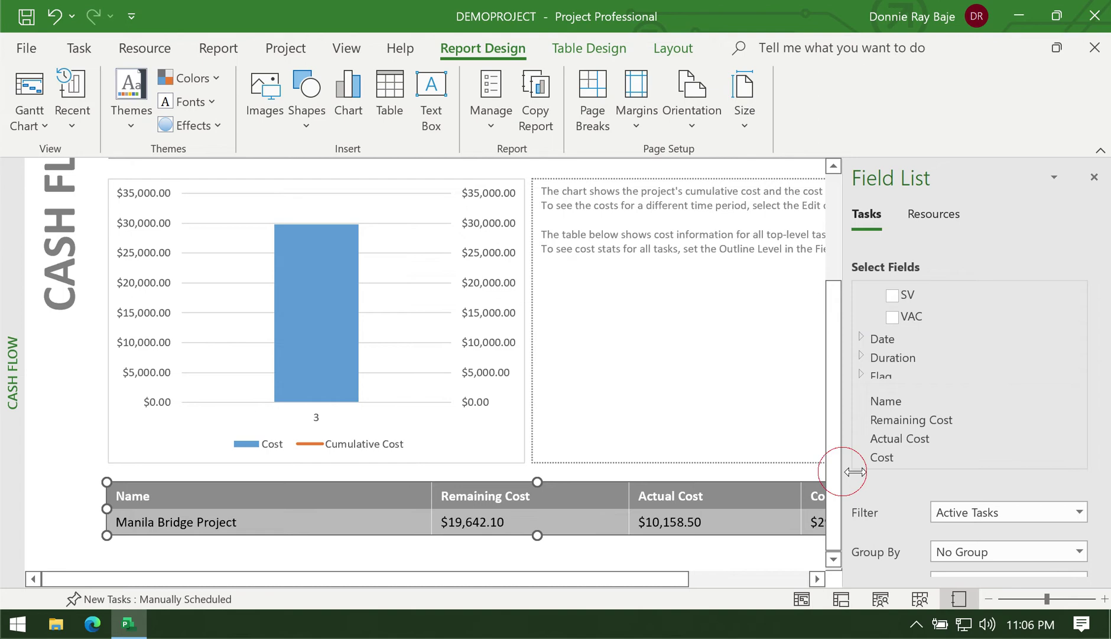
left_click_drag(839, 468, 910, 468)
left_click(988, 598)
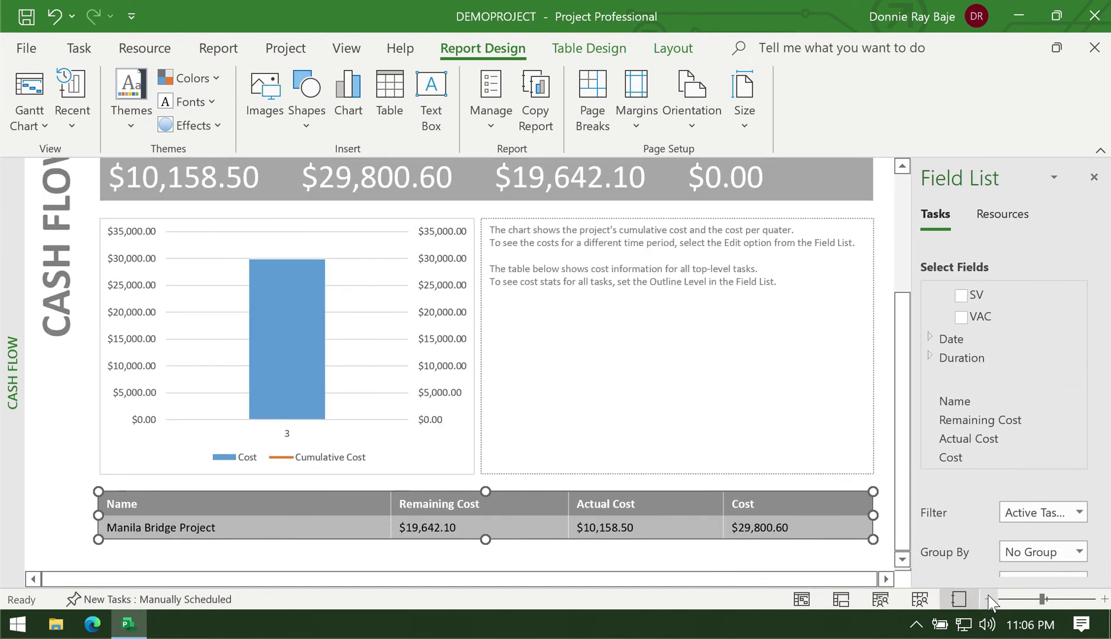
left_click(988, 598)
left_click(796, 480)
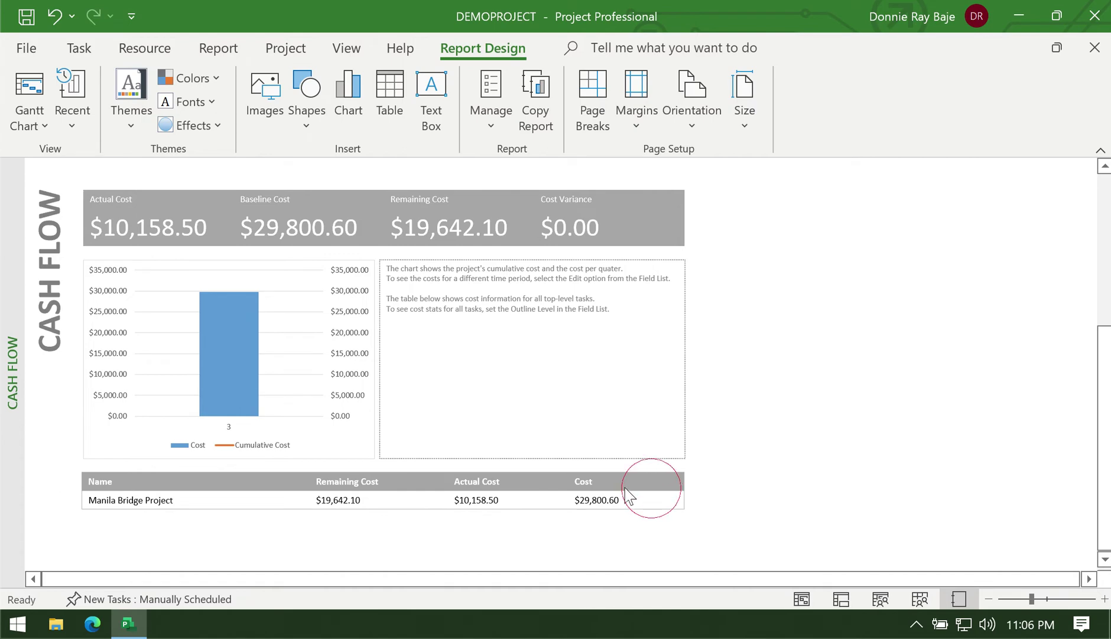
left_click(1104, 599)
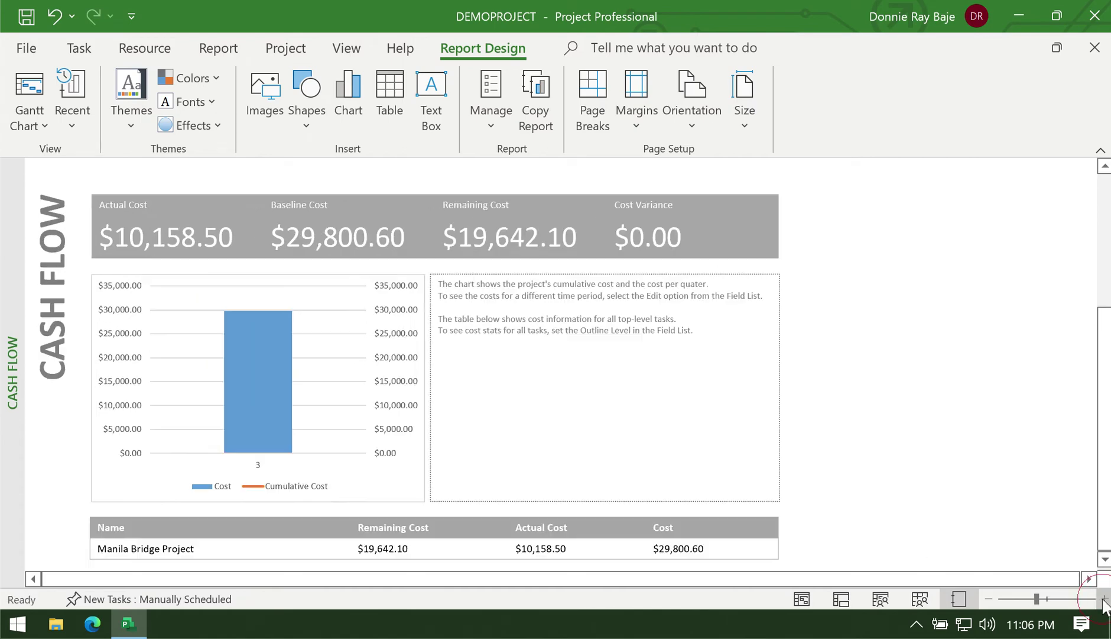
left_click(1104, 599)
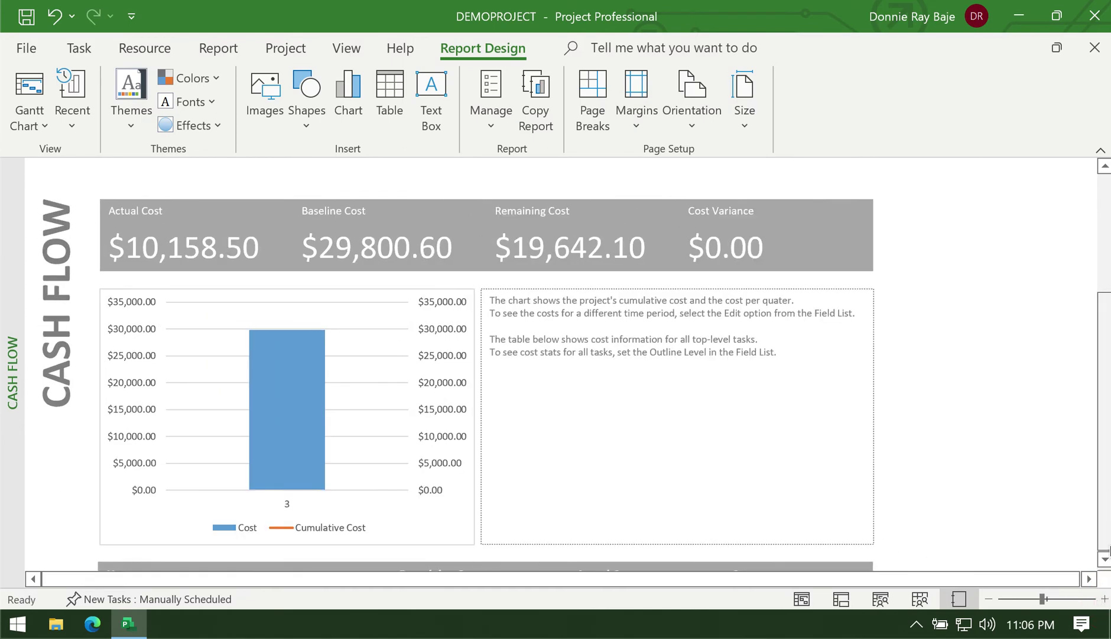
scroll(737, 414, "down", 3)
left_click(746, 408)
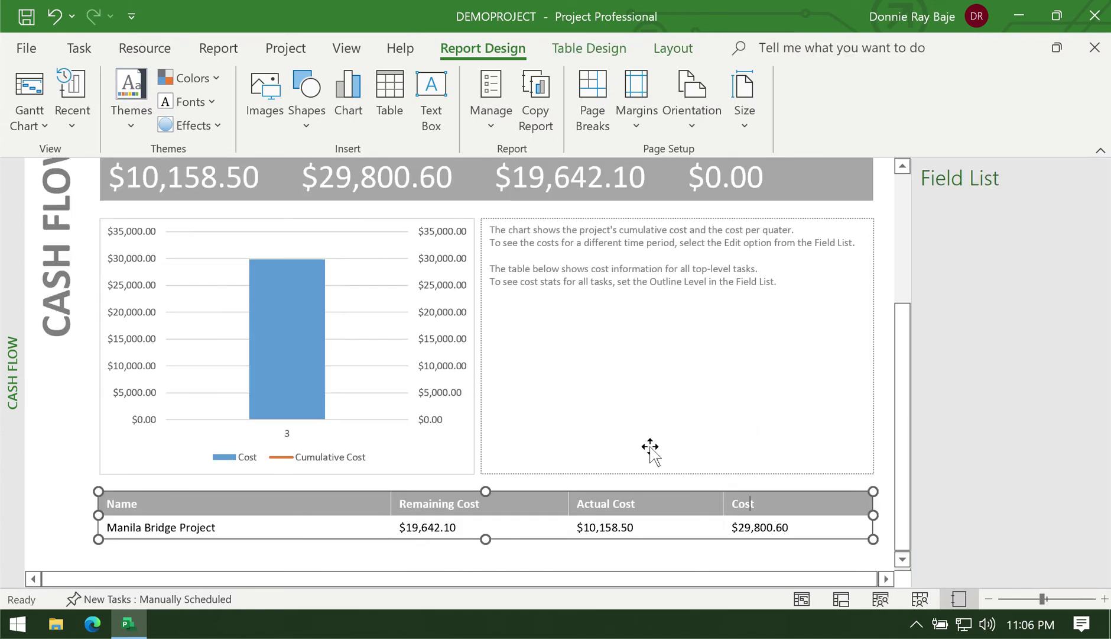
left_click(988, 598)
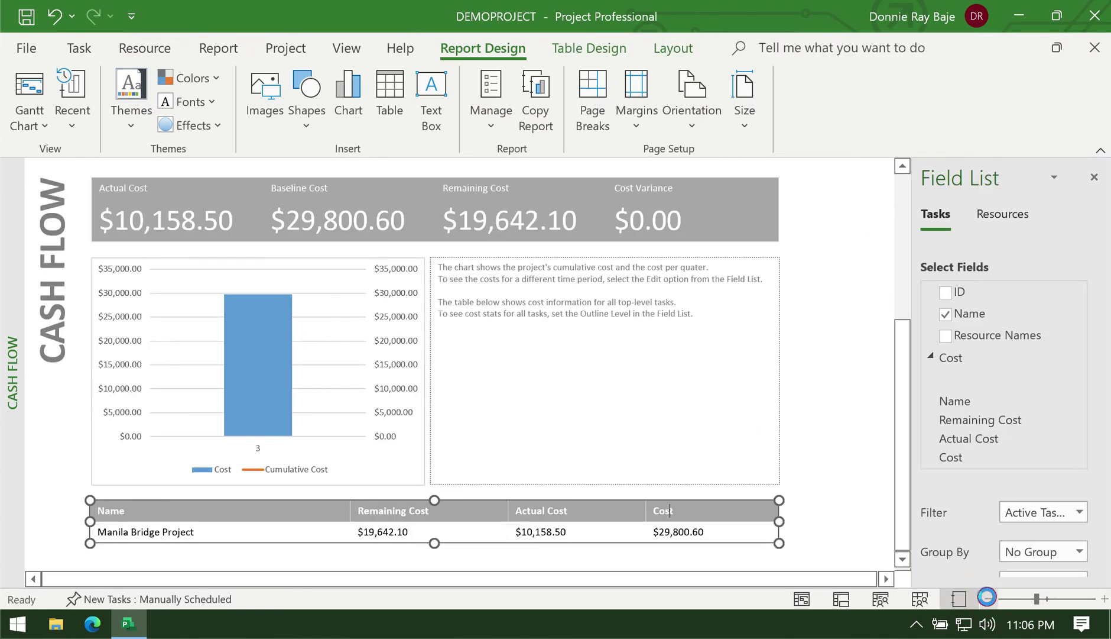
left_click(988, 597)
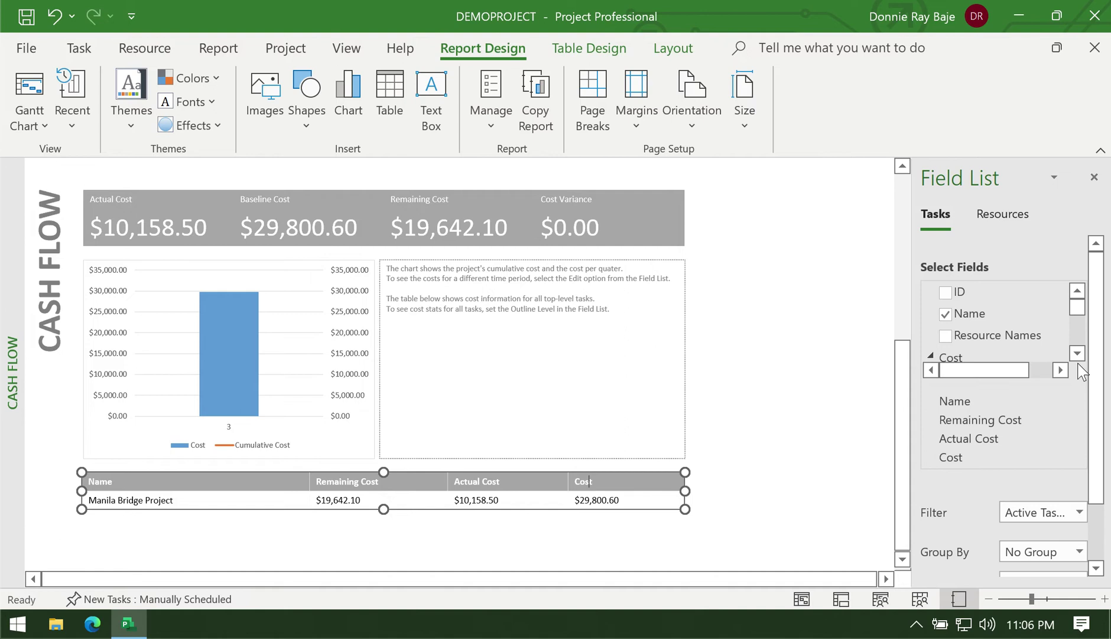
scroll(1103, 396, "down", 2)
scroll(1103, 396, "down", 2)
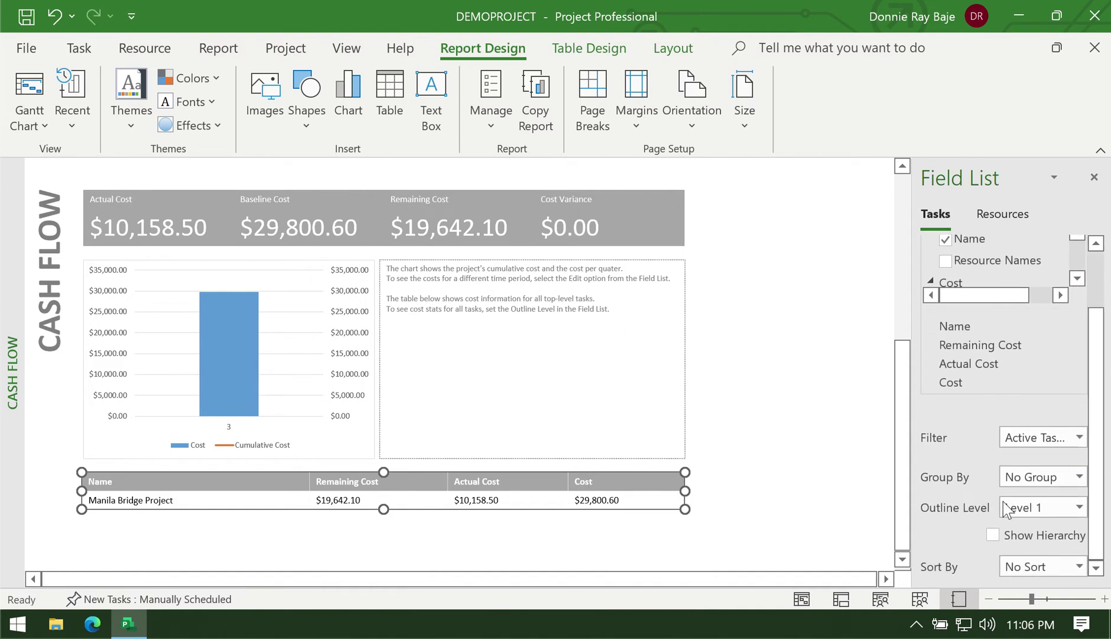
Step: Set the cost table's Outline Level to Level 2, listing Initial and Construction Phases
left_click(1048, 509)
left_click(963, 514)
left_click(1080, 507)
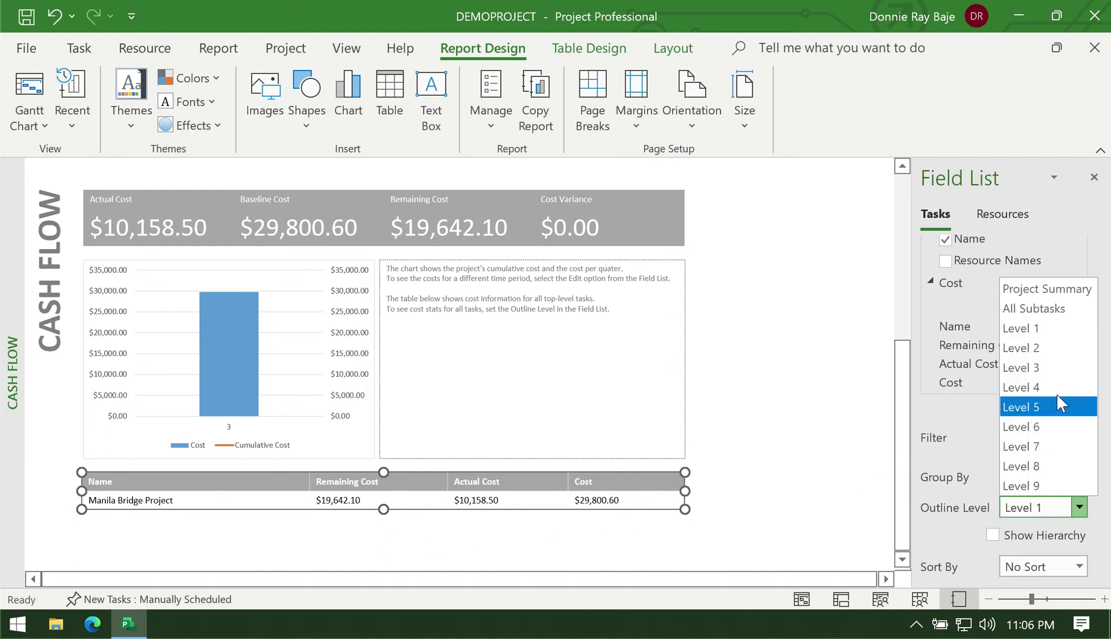
left_click(1064, 348)
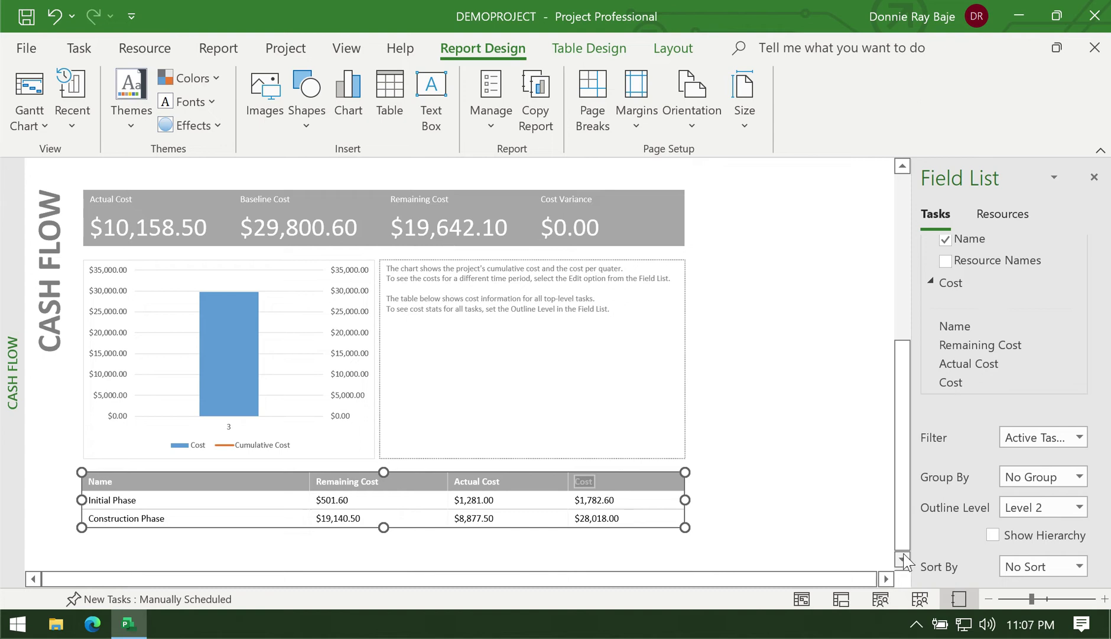
left_click(1081, 508)
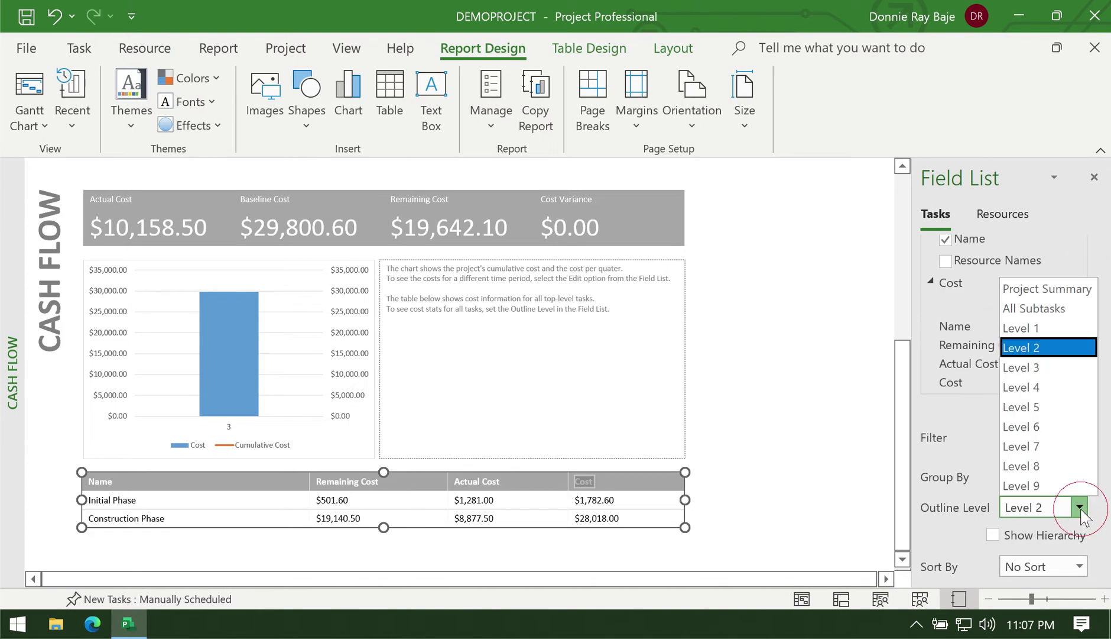
Step: Set the Cash Flow table to Outline Level 3 and turn on Show Hierarchy
left_click(1051, 373)
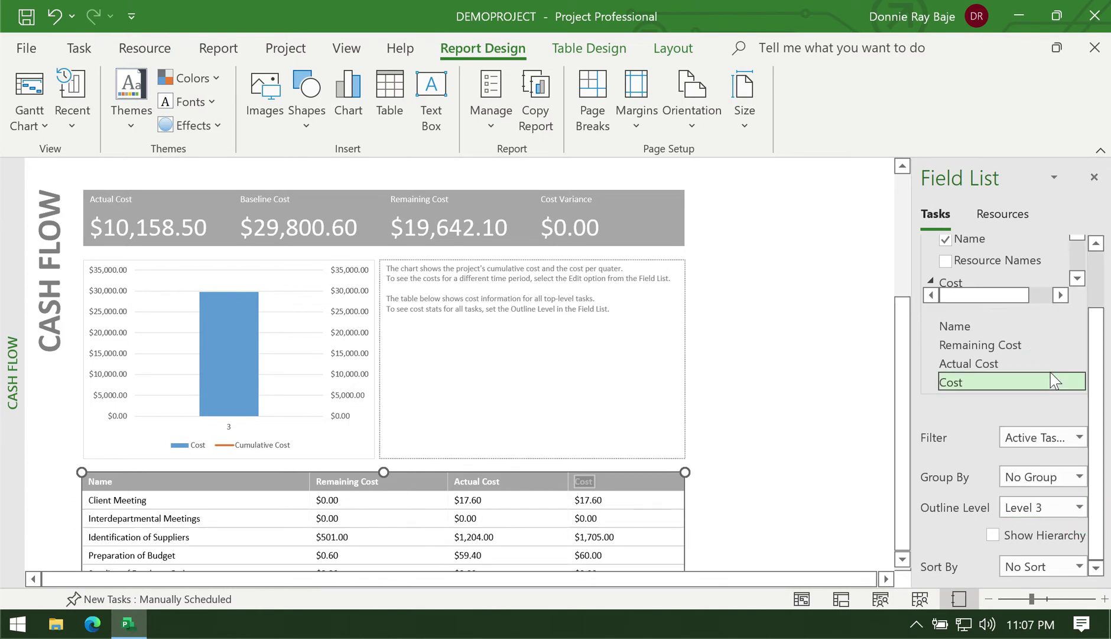
left_click_drag(898, 447, 900, 483)
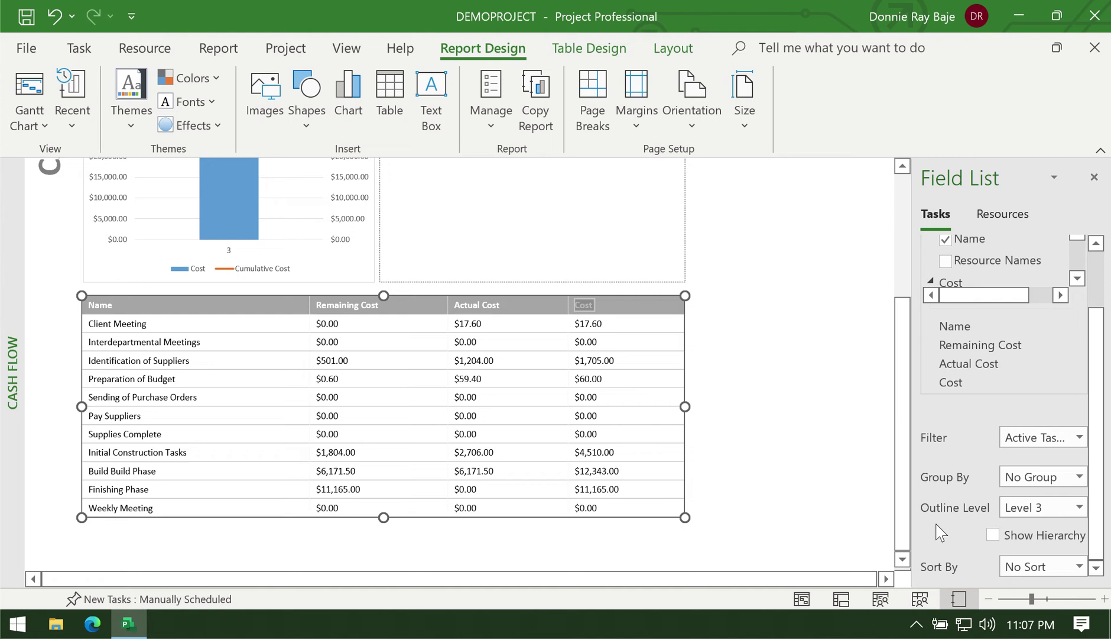
left_click(1031, 541)
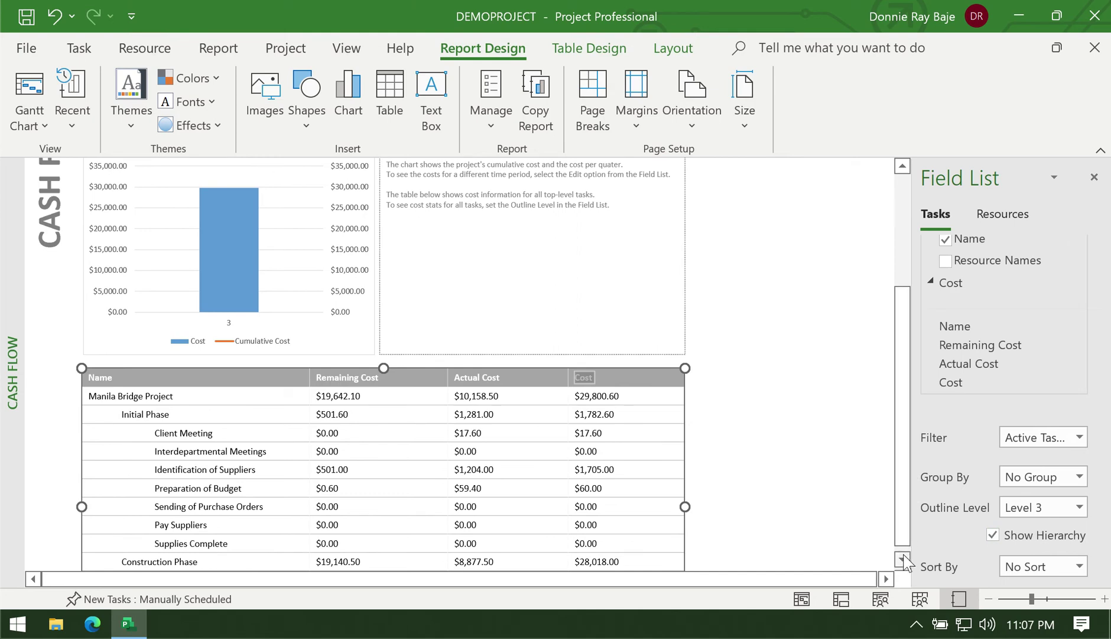
Step: Scroll through the indented table, reviewing tasks like Identification of Suppliers at $1,705.00
left_click(903, 558)
left_click(903, 557)
left_click(903, 557)
left_click(902, 558)
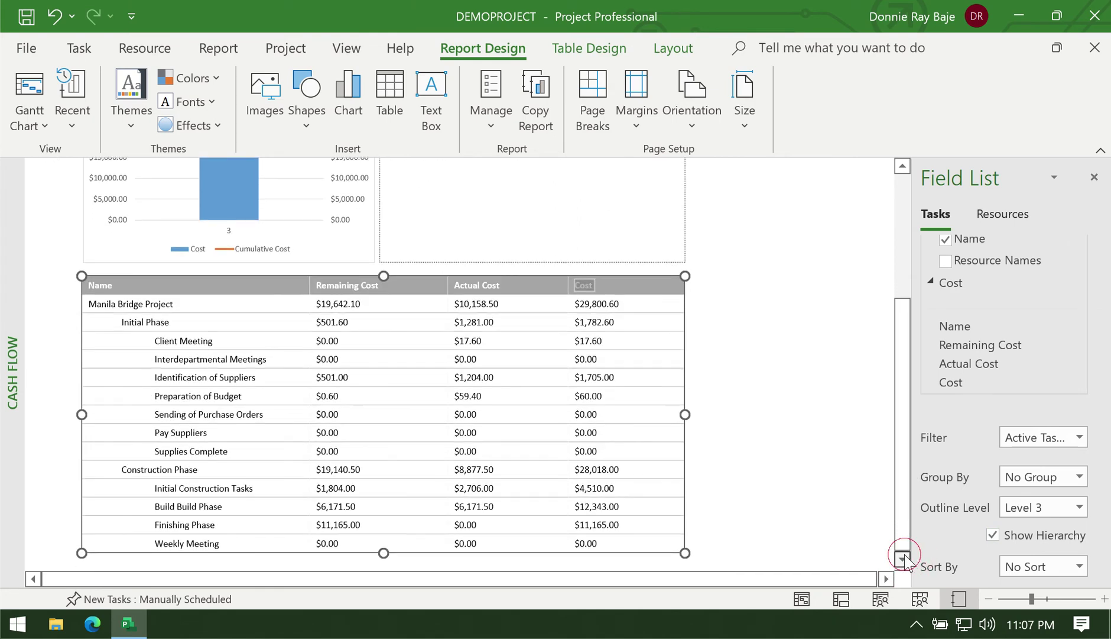
left_click(903, 558)
left_click(903, 558)
left_click(902, 557)
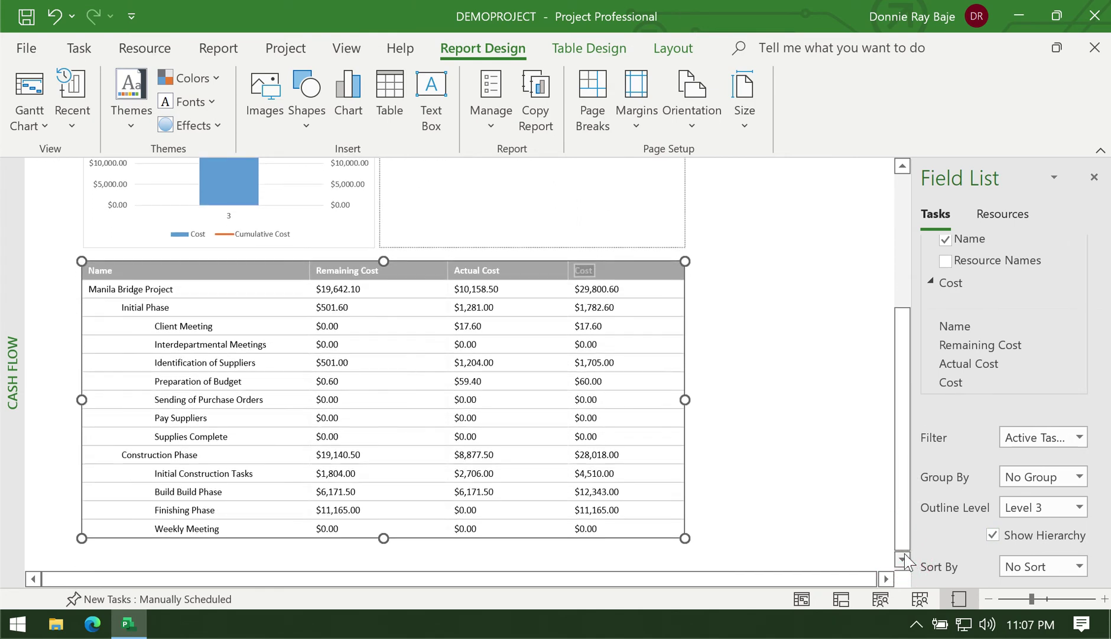
left_click(849, 404)
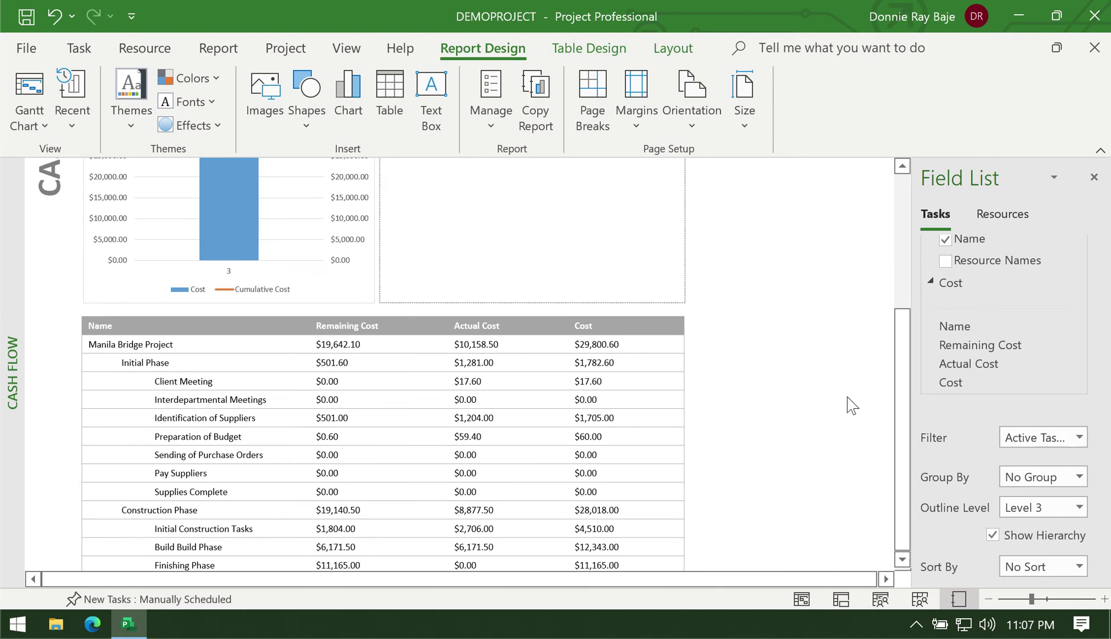
left_click(679, 421)
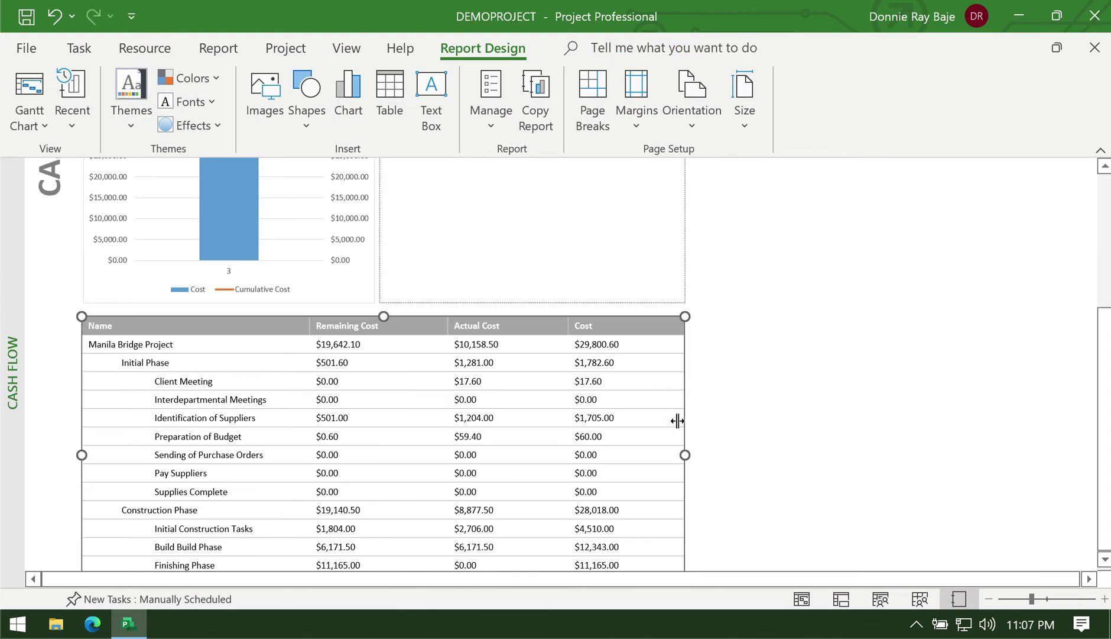
scroll(914, 289, "up", 3)
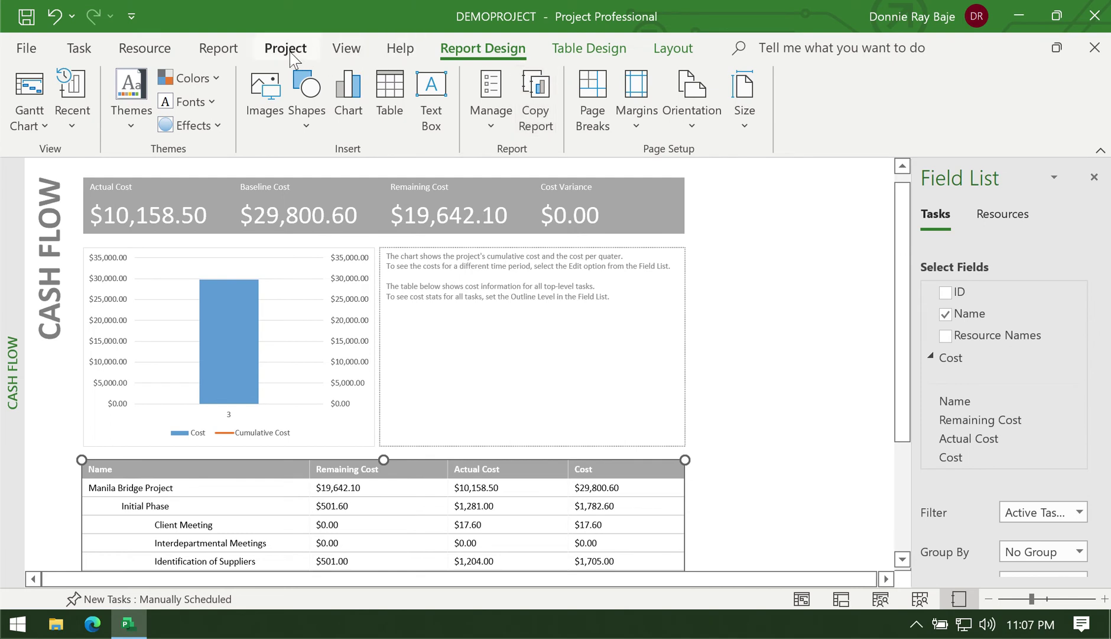
Step: Open the Late Tasks report from the In Progress reports
left_click(224, 49)
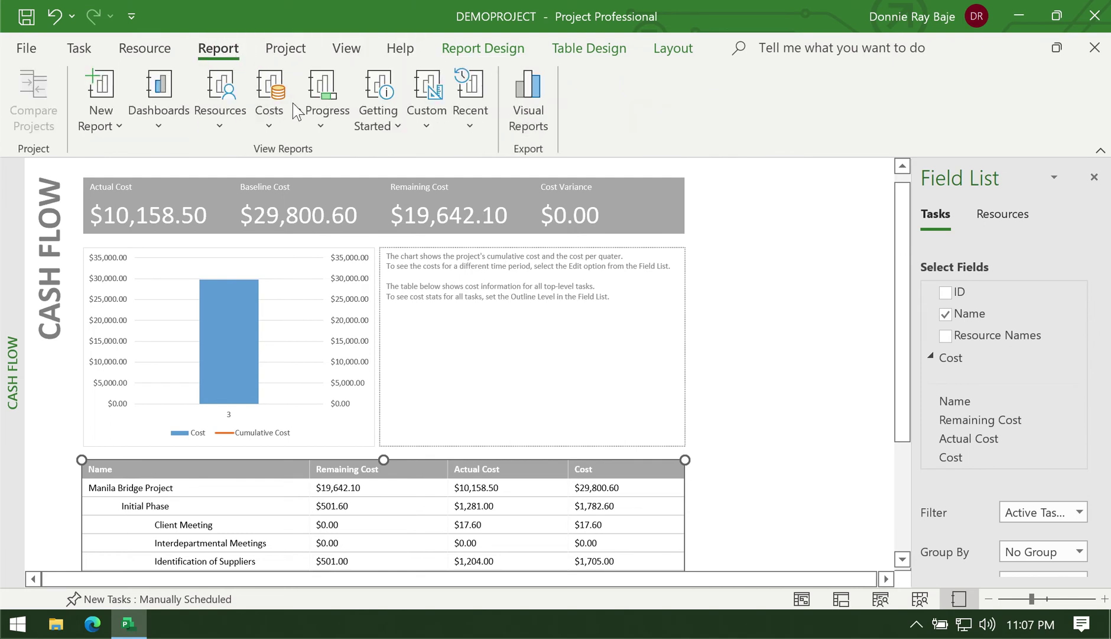
left_click(323, 119)
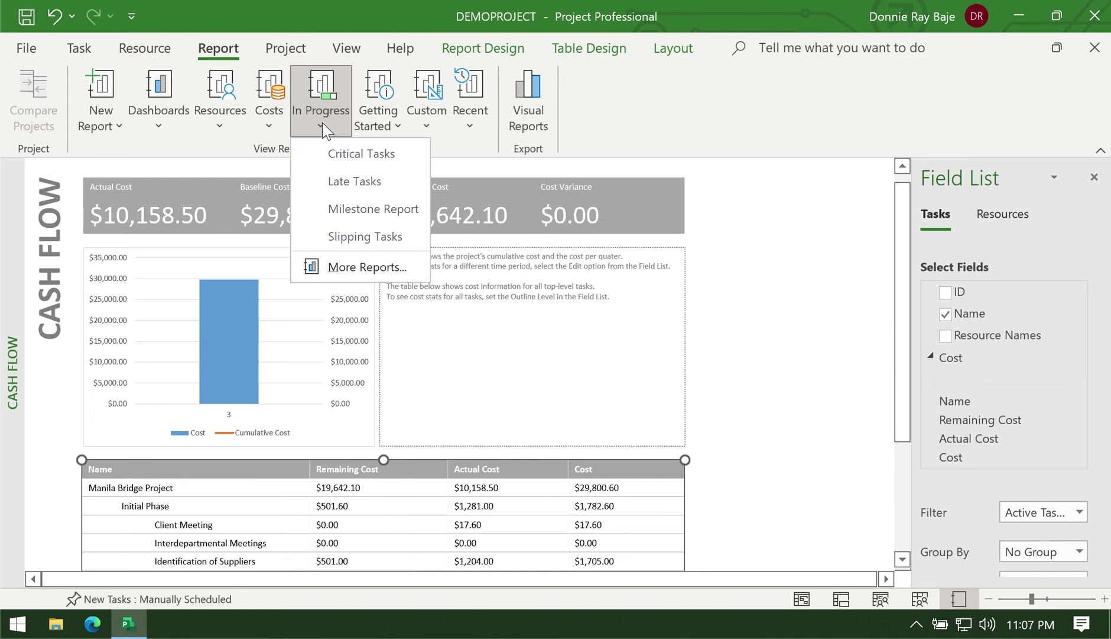
left_click(340, 183)
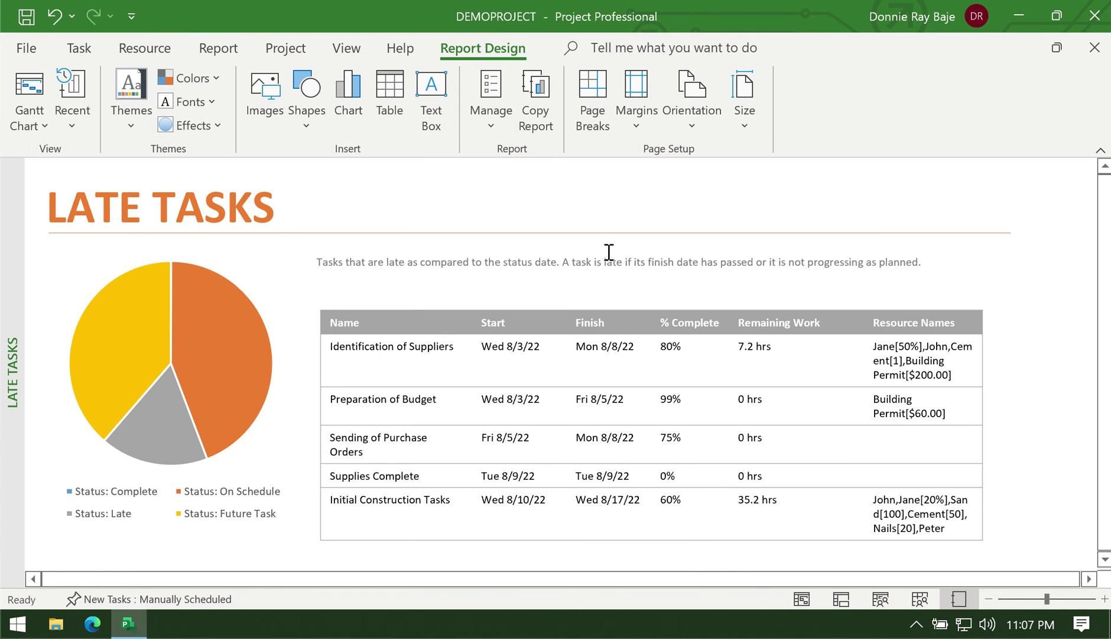
Step: Inspect the late tasks table and the task status pie chart and its slices
left_click(401, 351)
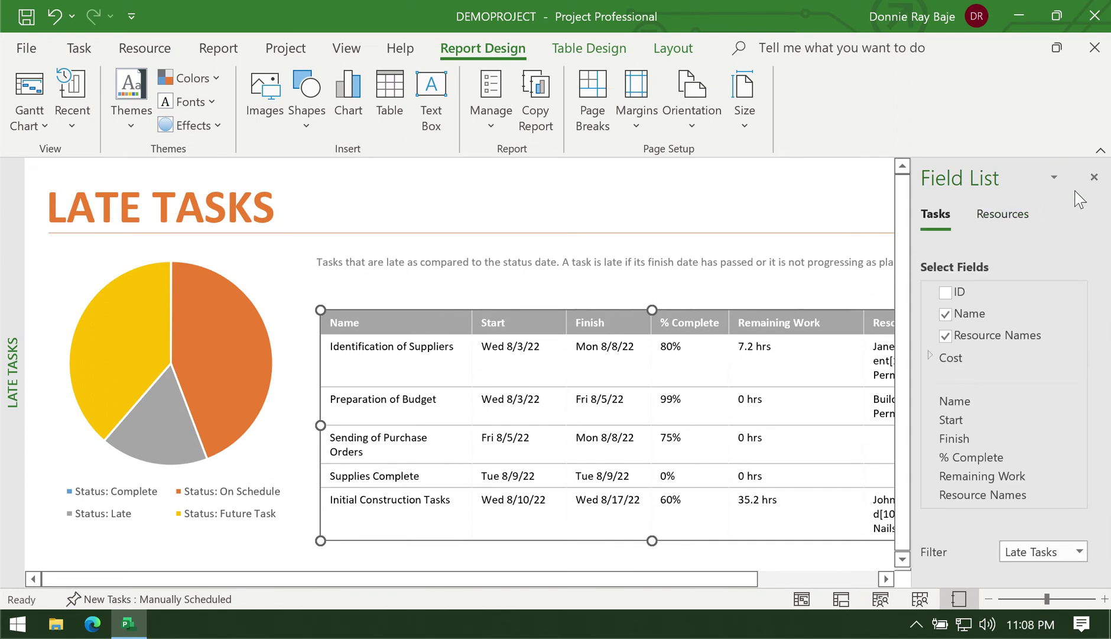
left_click_drag(737, 581, 714, 579)
left_click(166, 417)
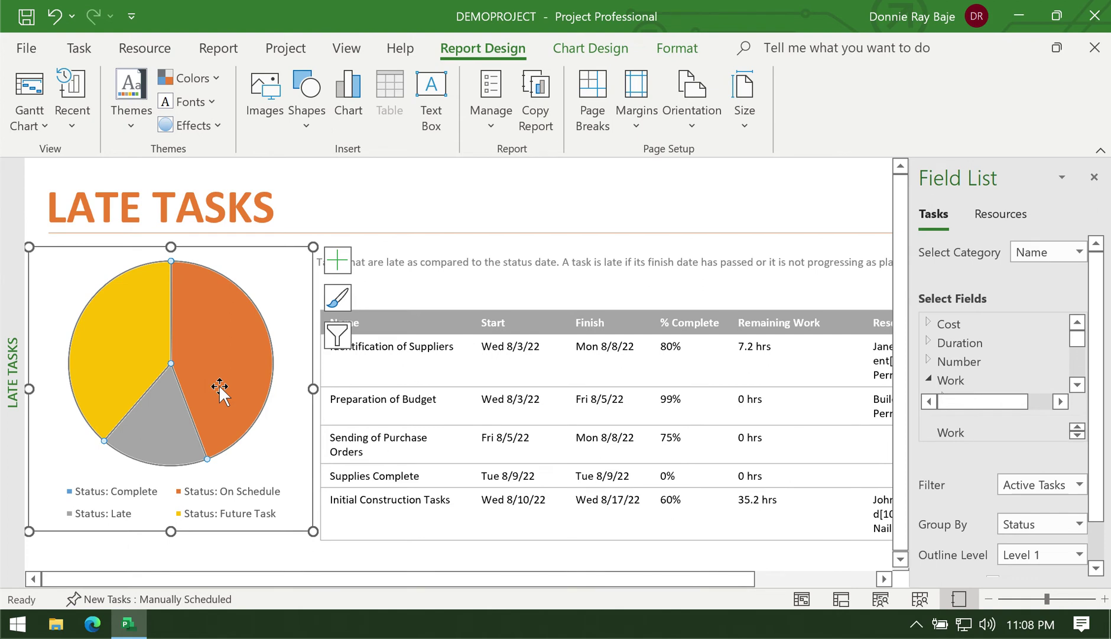
left_click(132, 364)
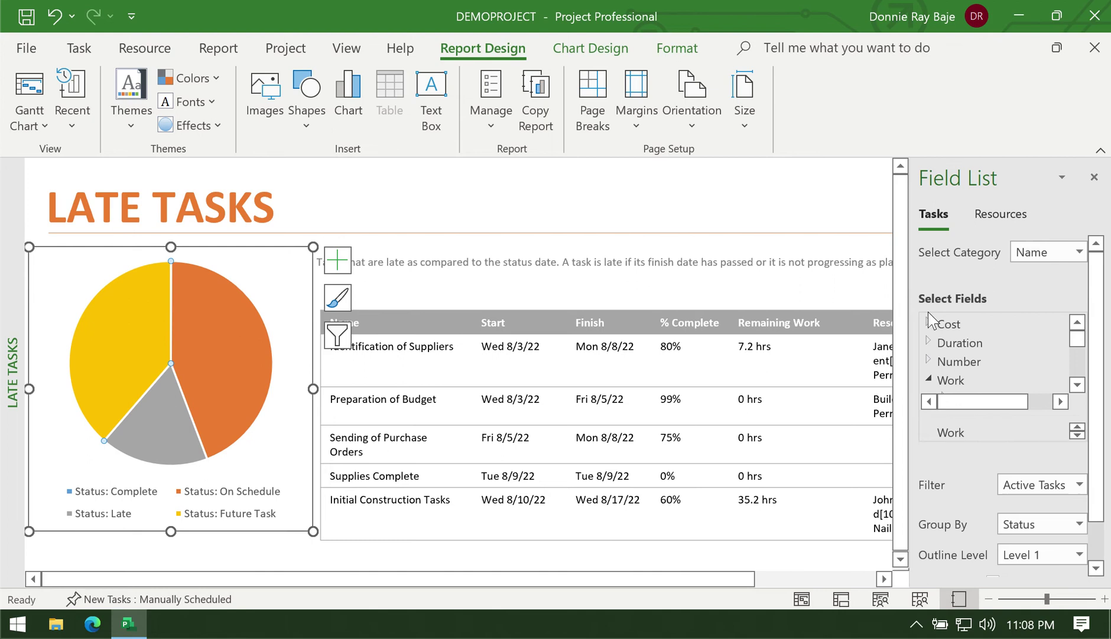
left_click(217, 47)
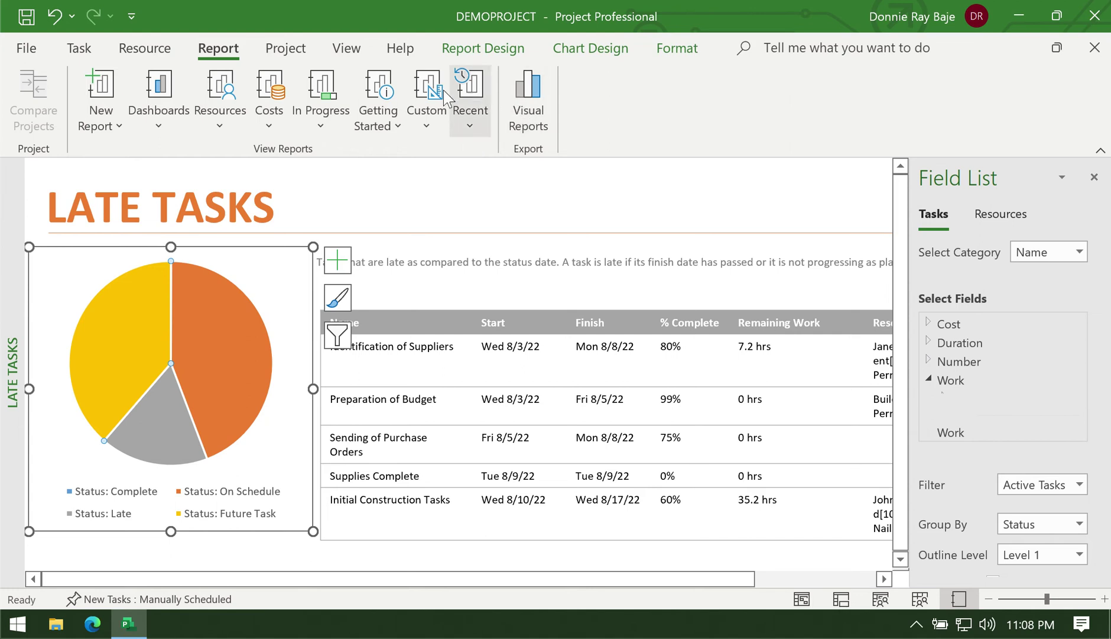
Step: Open Visual Reports and show the Resource Usage report templates
left_click(524, 127)
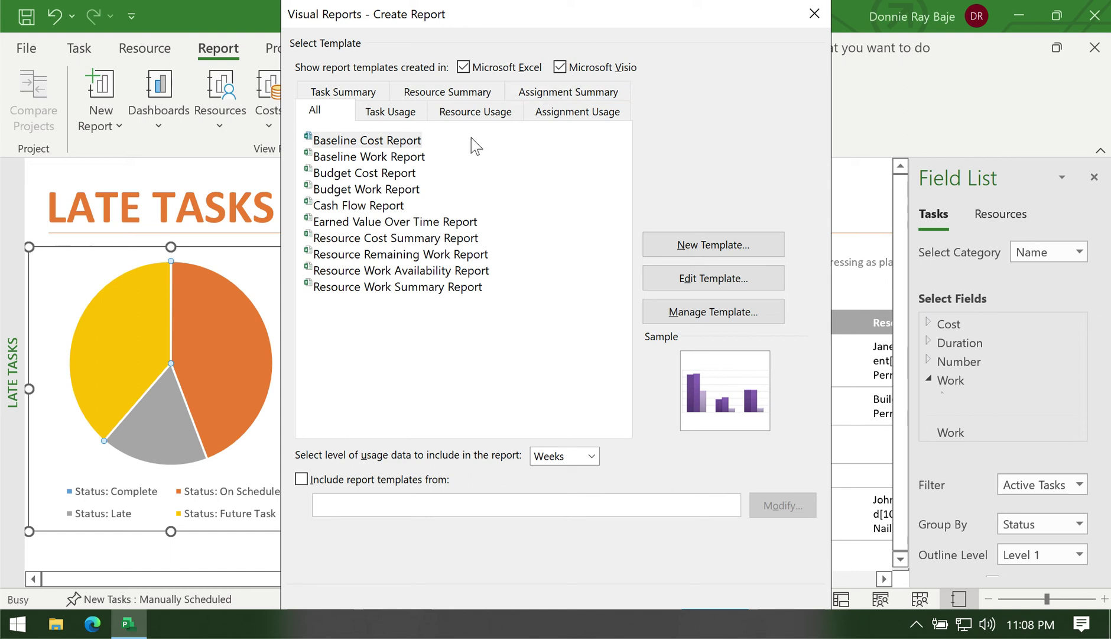
left_click(452, 93)
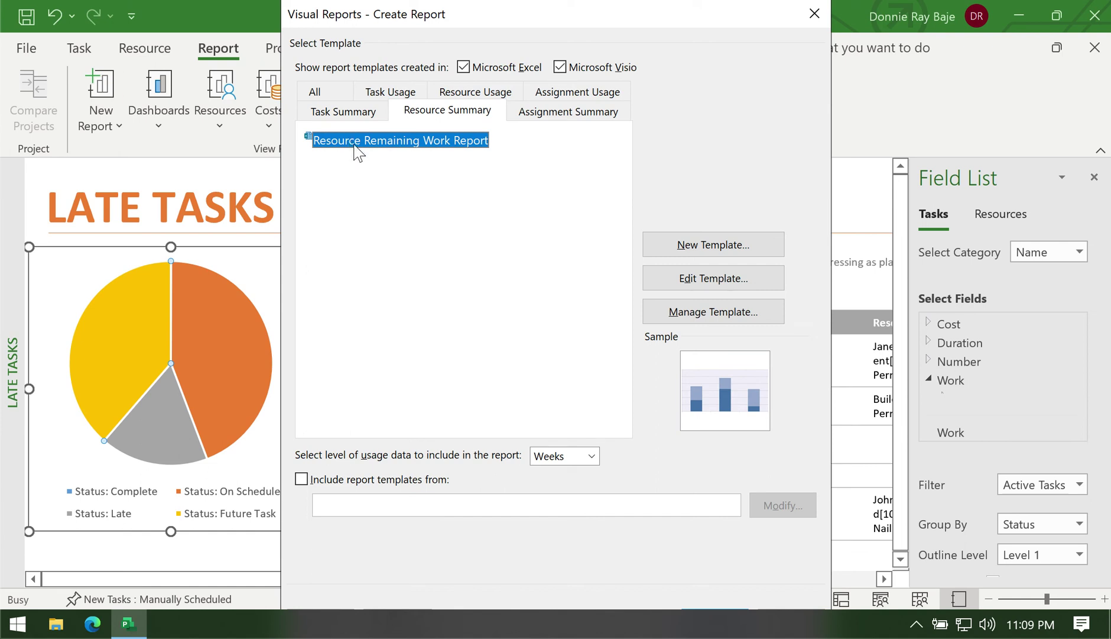
left_click(464, 96)
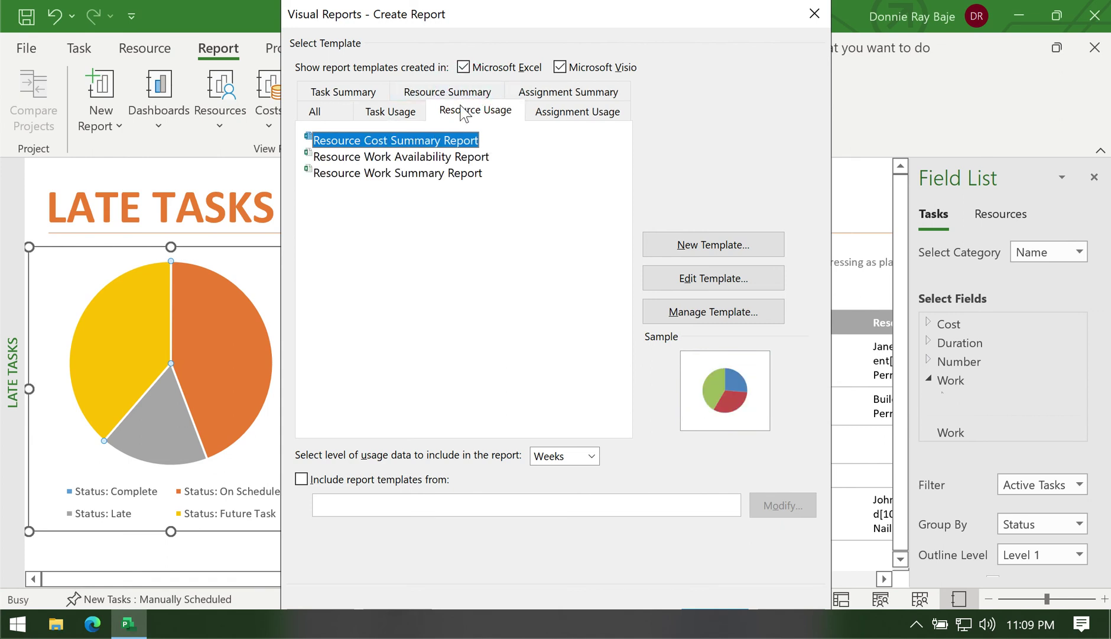
Step: Generate the Resource Cost Summary Report in Excel, maximized and zoomed out to 60%
double_click(442, 142)
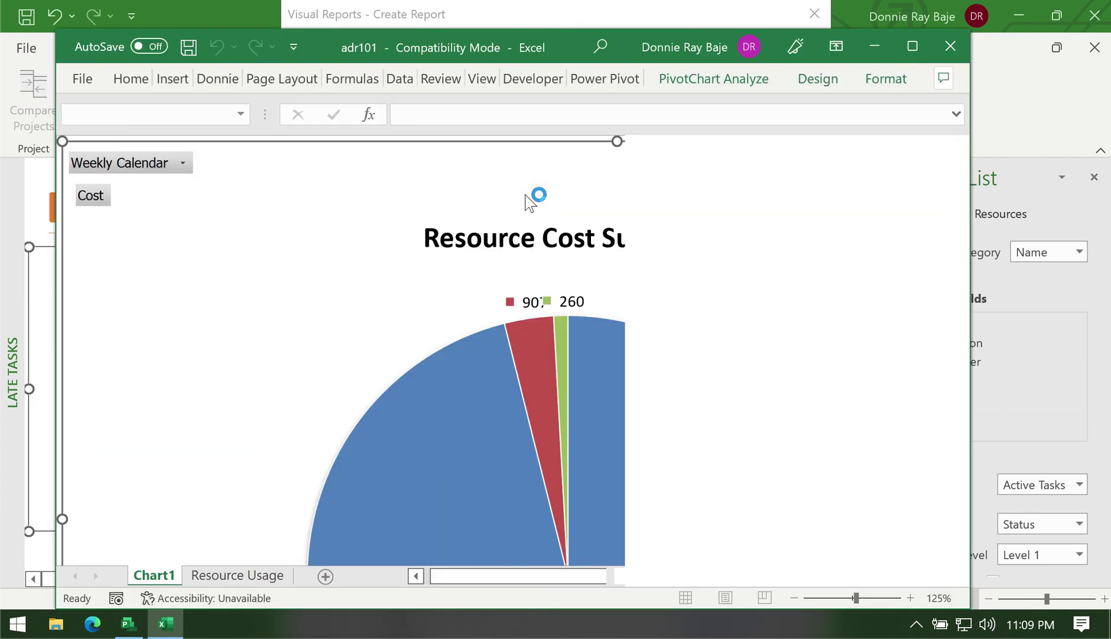
left_click(913, 46)
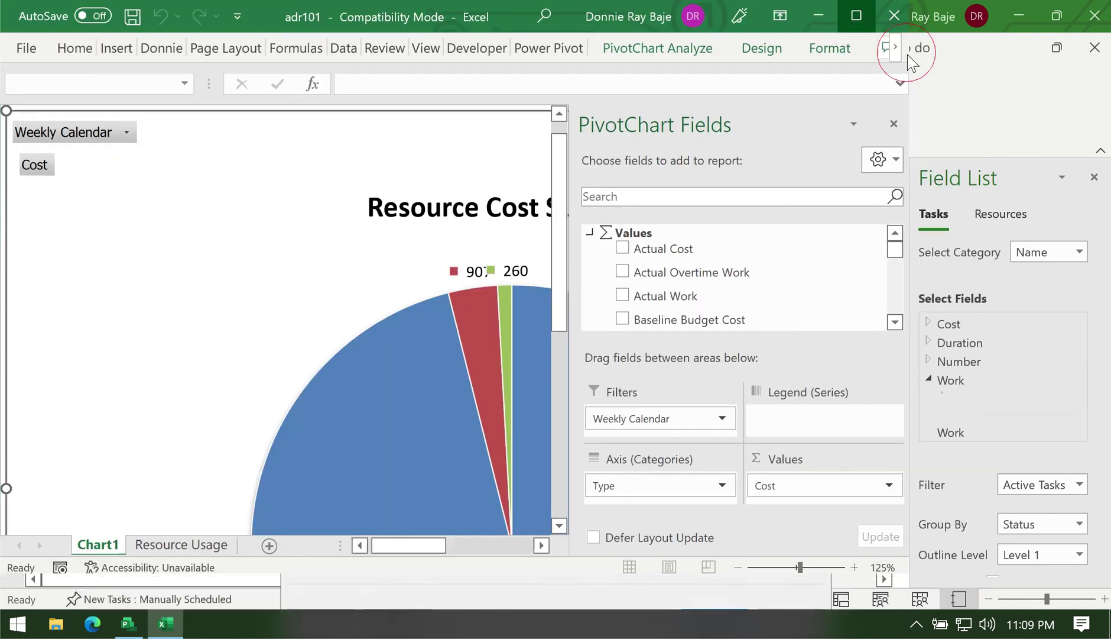
left_click(950, 598)
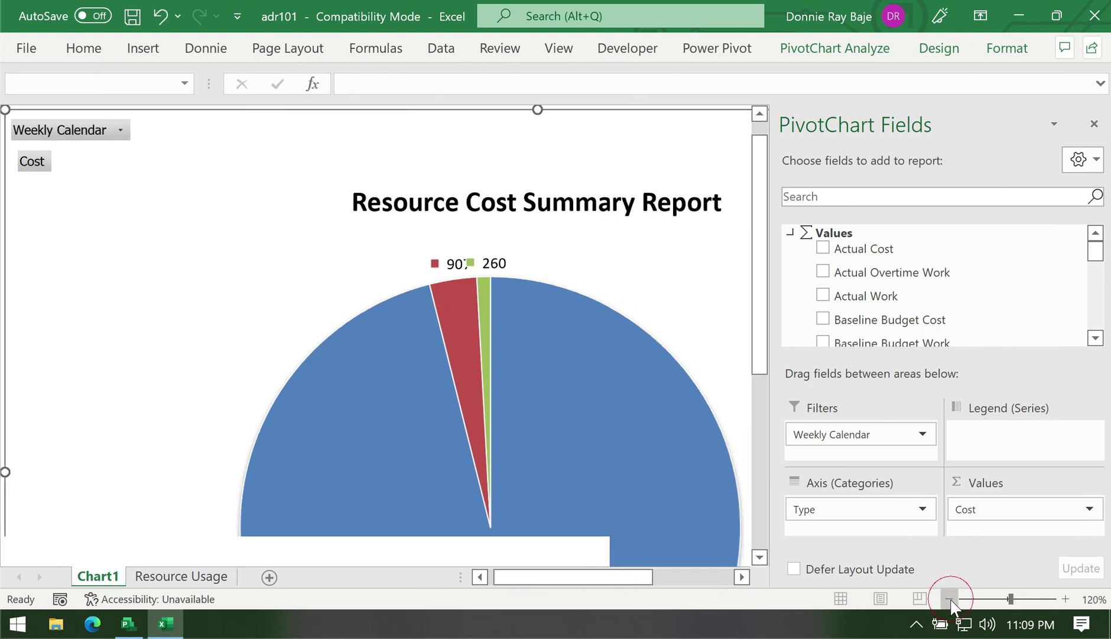
left_click(950, 598)
left_click(950, 599)
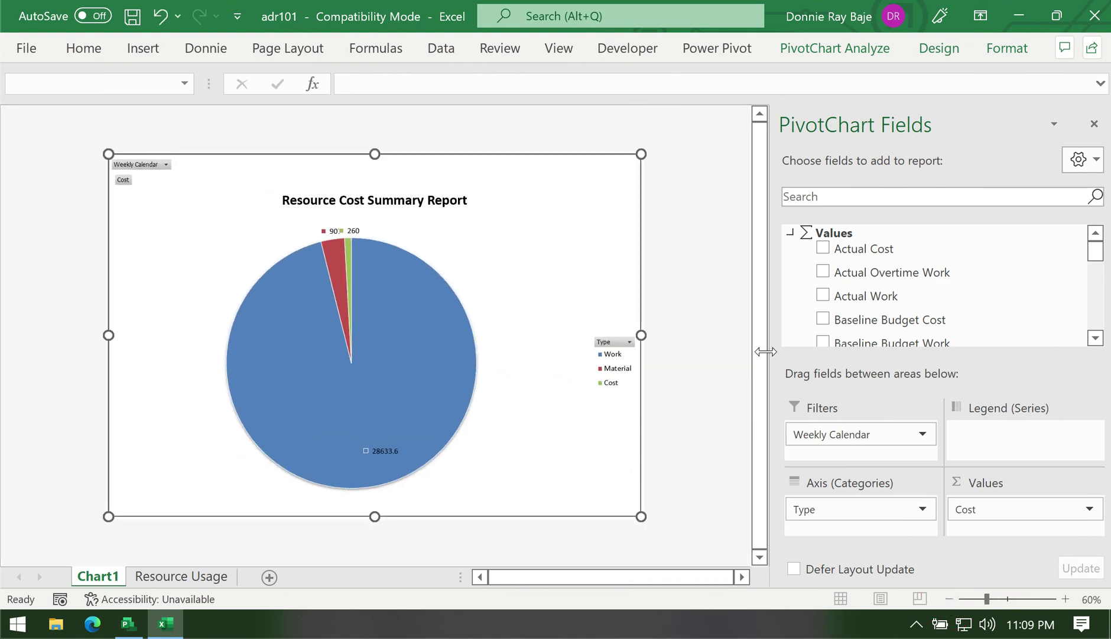
left_click(714, 262)
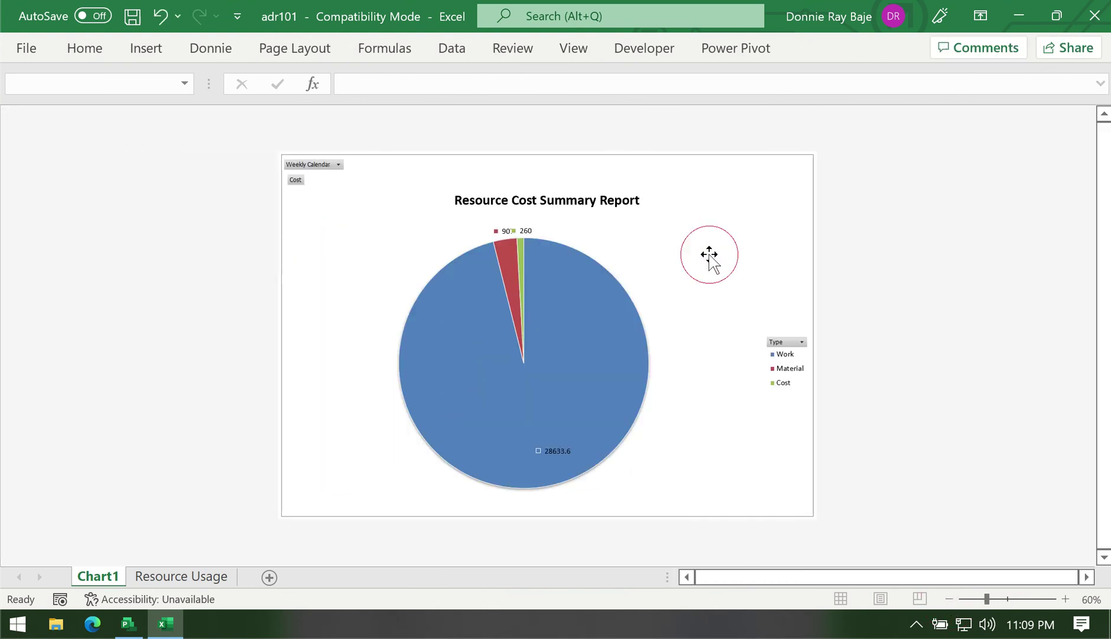
Step: Compare Chart1 with the Resource Usage pivot table (Material 907, Work 28633.6), then minimize Excel
left_click(195, 575)
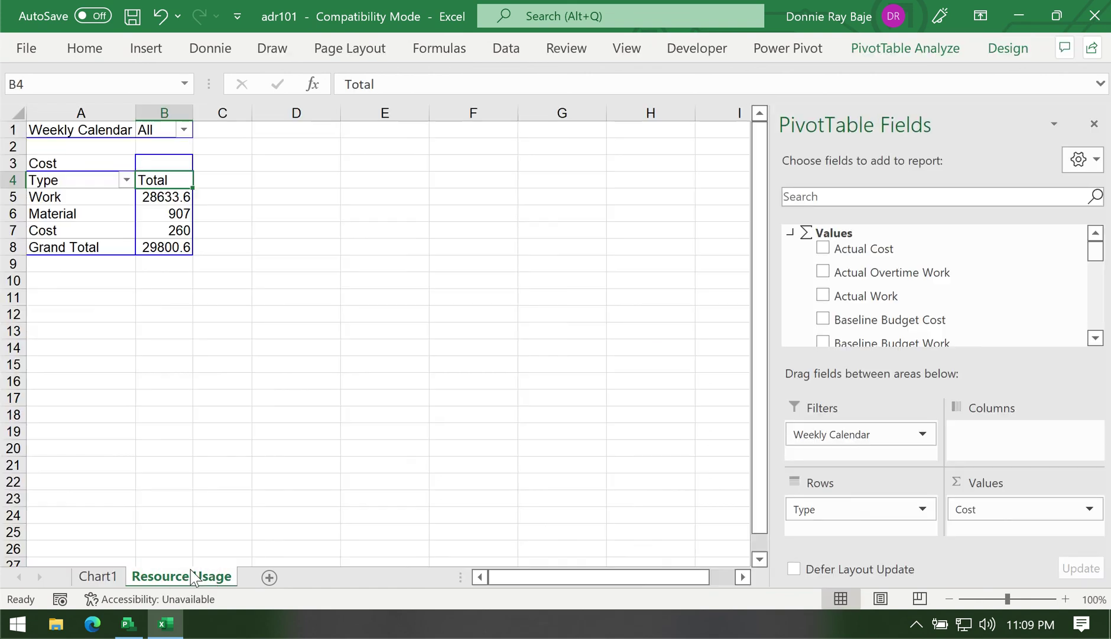
left_click(100, 575)
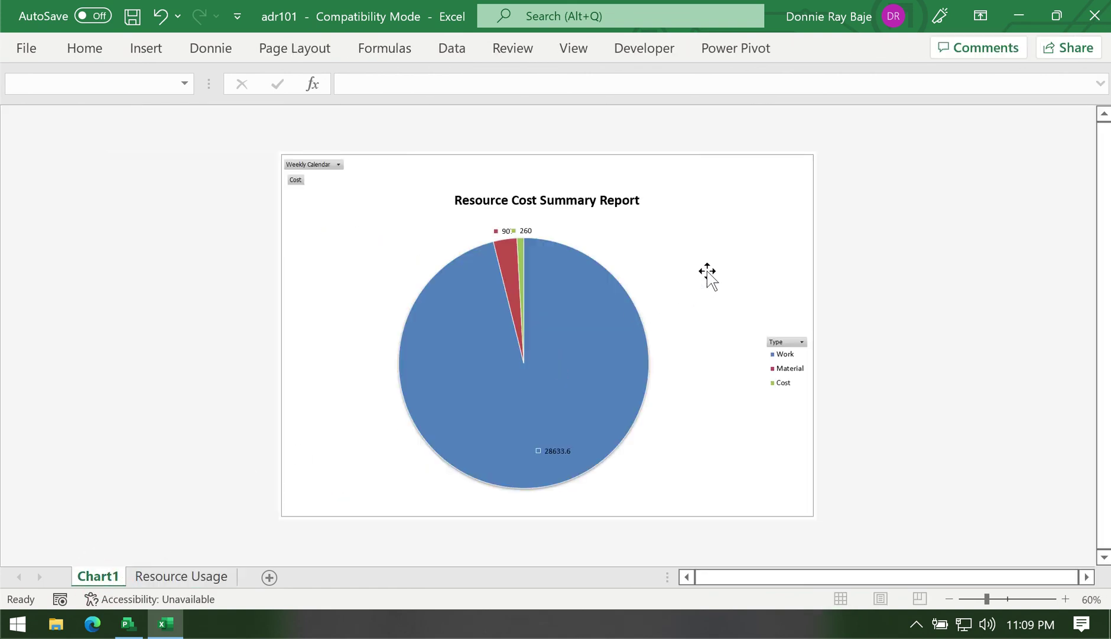
left_click(727, 248)
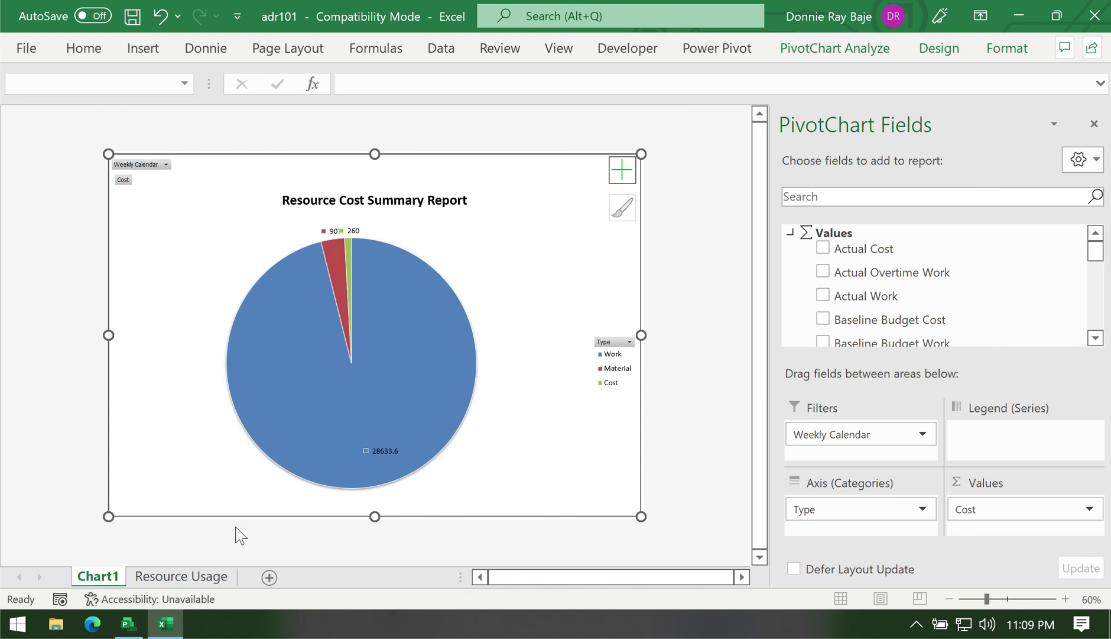
left_click(195, 577)
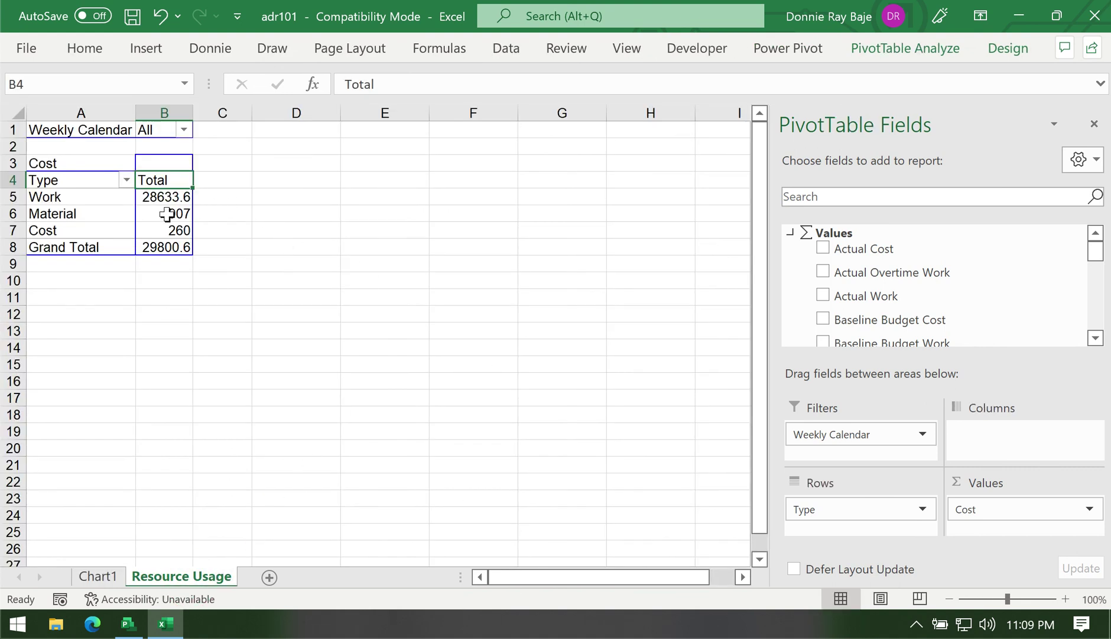
left_click(168, 214)
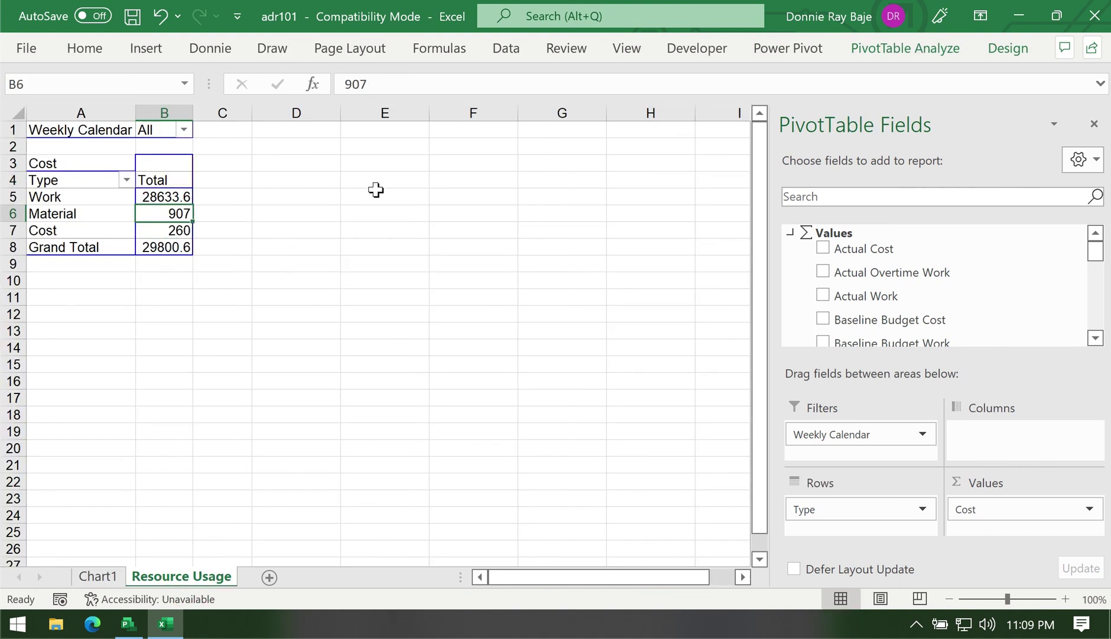
left_click(161, 196)
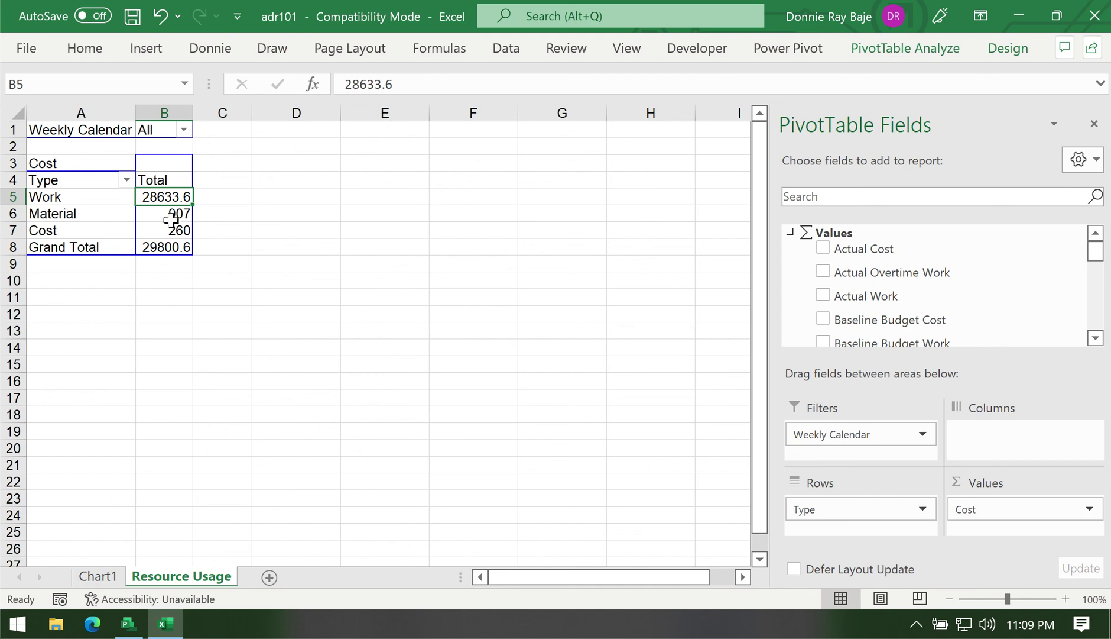
mouse_move(172, 221)
mouse_move(116, 197)
mouse_move(115, 238)
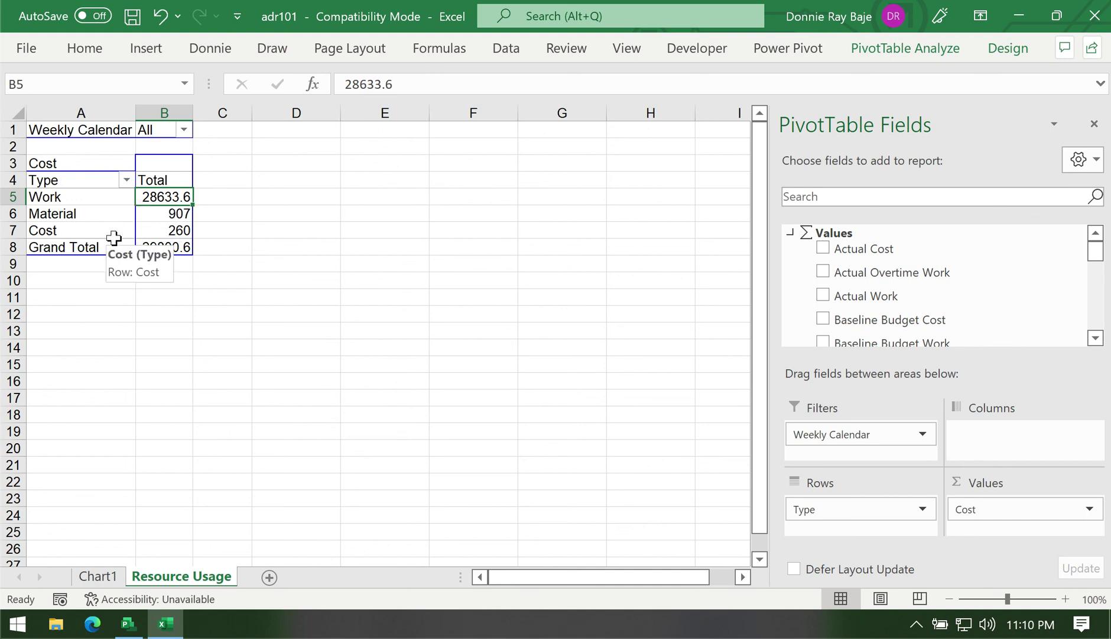
left_click(105, 579)
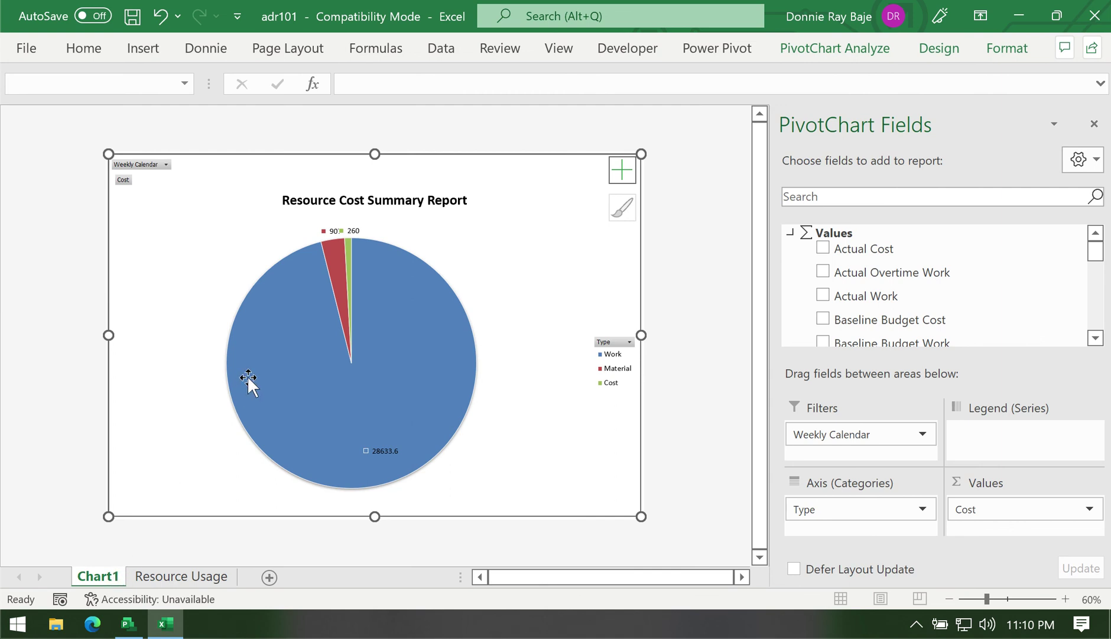
mouse_move(255, 365)
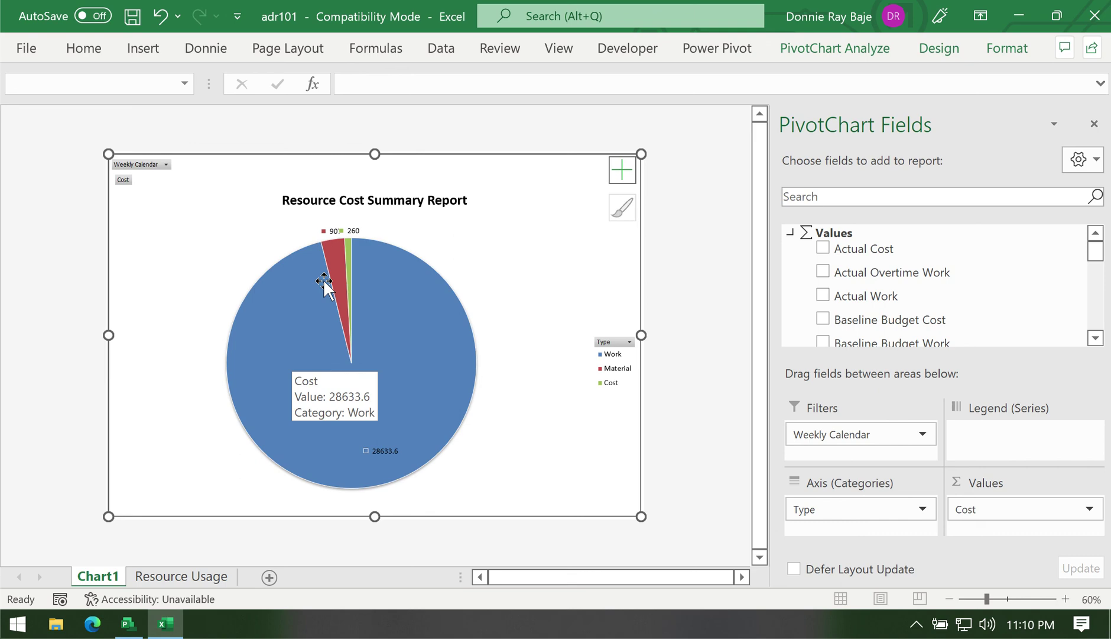
left_click(1024, 13)
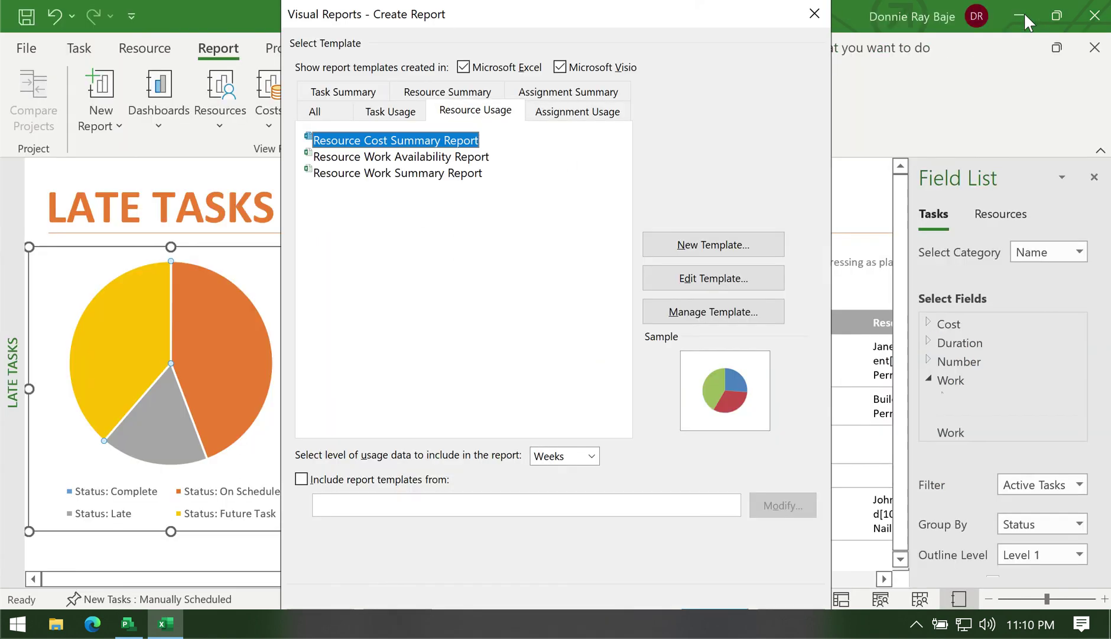
Step: Close the Visual Reports - Create Report dialog to return to the Late Tasks report
left_click(825, 16)
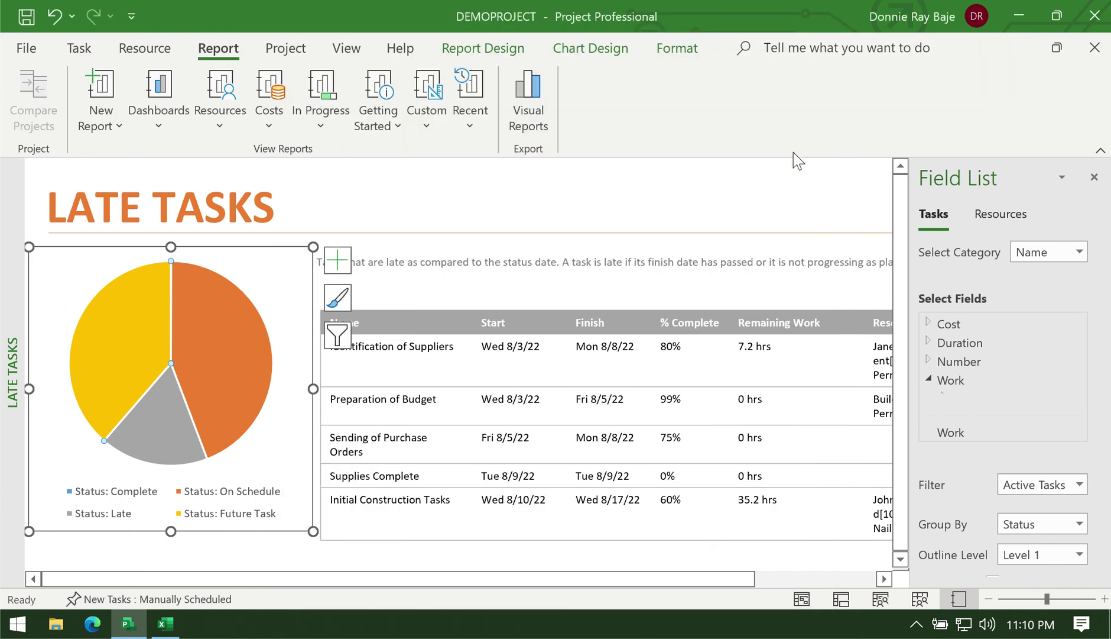